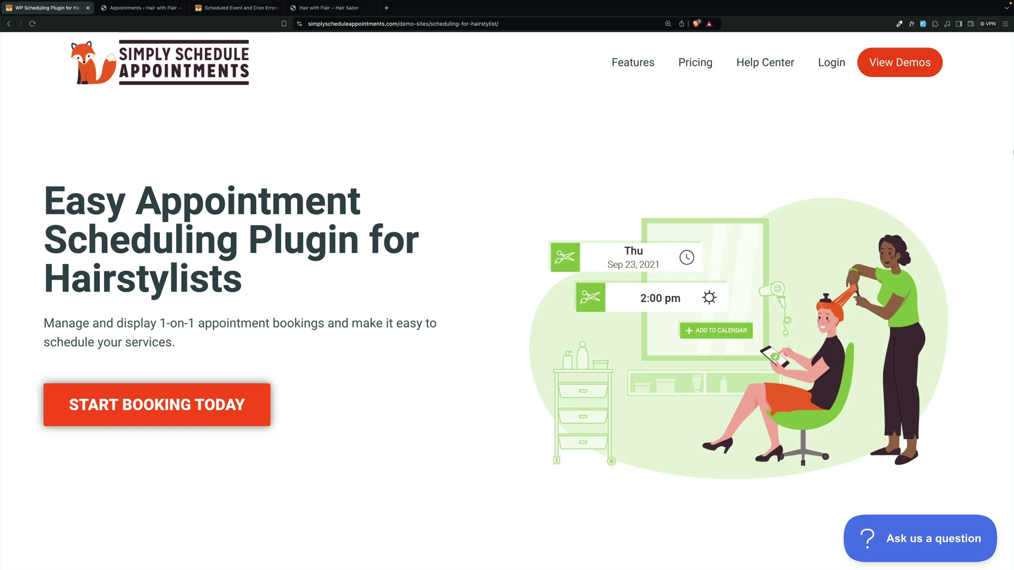
Step: Switch to the salon's booking admin page and look through the list of appointment types
{"action": "left_click", "coordinate": [152, 8]}
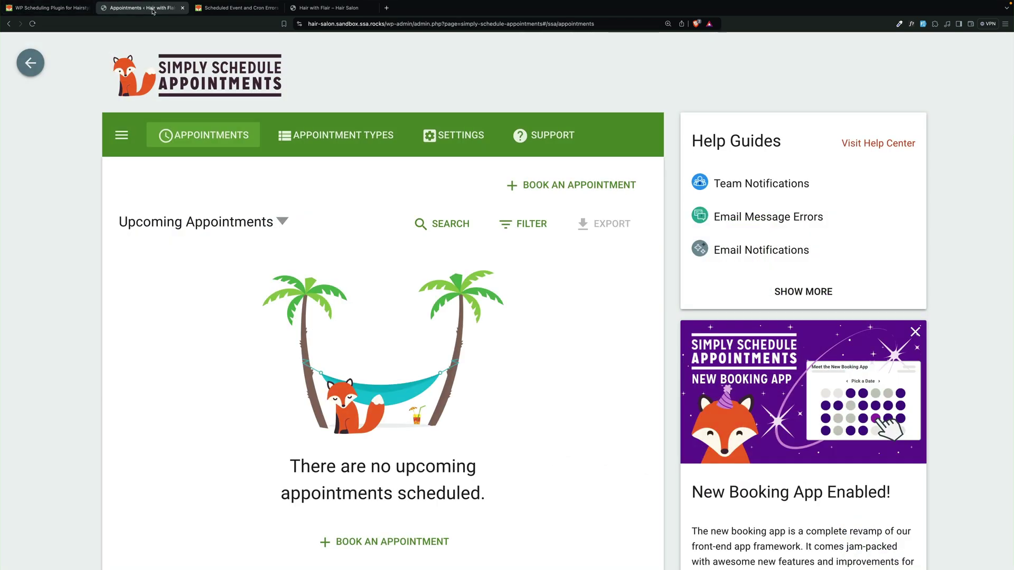
{"action": "left_click", "coordinate": [313, 134]}
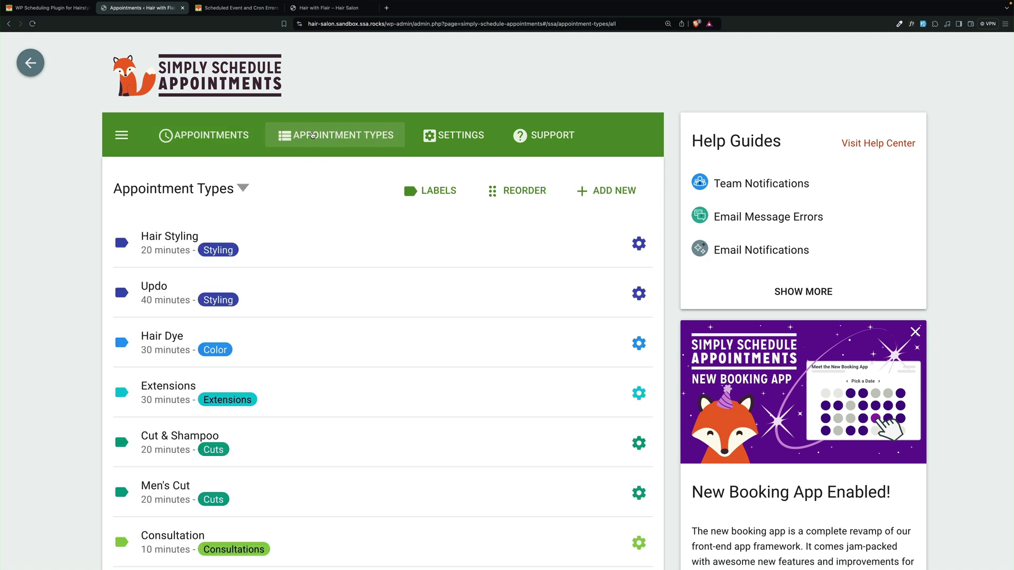
{"action": "scroll", "coordinate": [320, 252], "scroll_direction": "down", "scroll_amount": 2}
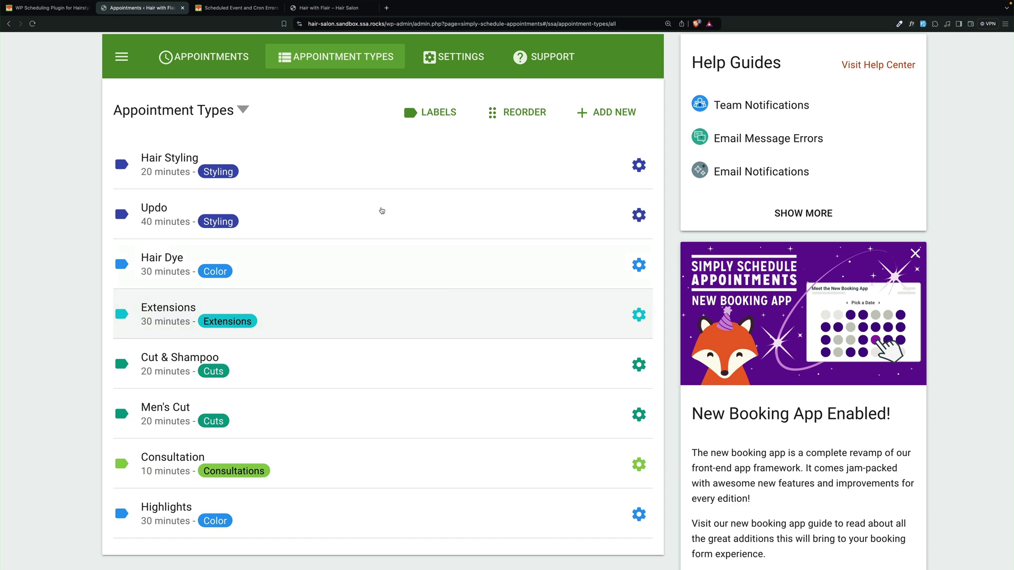
Step: Open the Hair Styling appointment type and examine its team member settings, including who accepts these appointments
{"action": "left_click", "coordinate": [288, 161]}
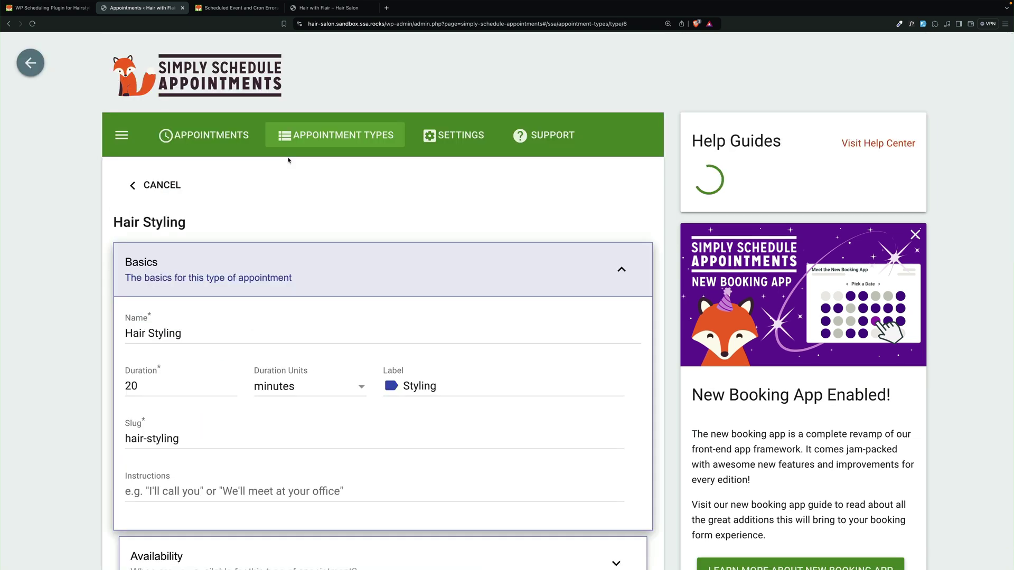
{"action": "scroll", "coordinate": [333, 191], "scroll_direction": "down", "scroll_amount": 5}
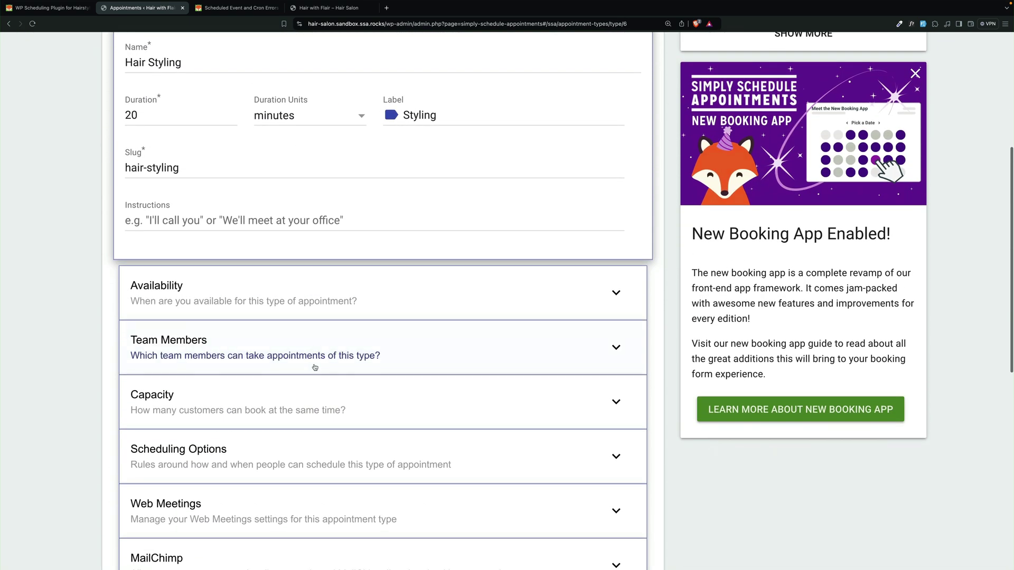
{"action": "left_click", "coordinate": [317, 357]}
{"action": "scroll", "coordinate": [317, 357], "scroll_direction": "down", "scroll_amount": 5}
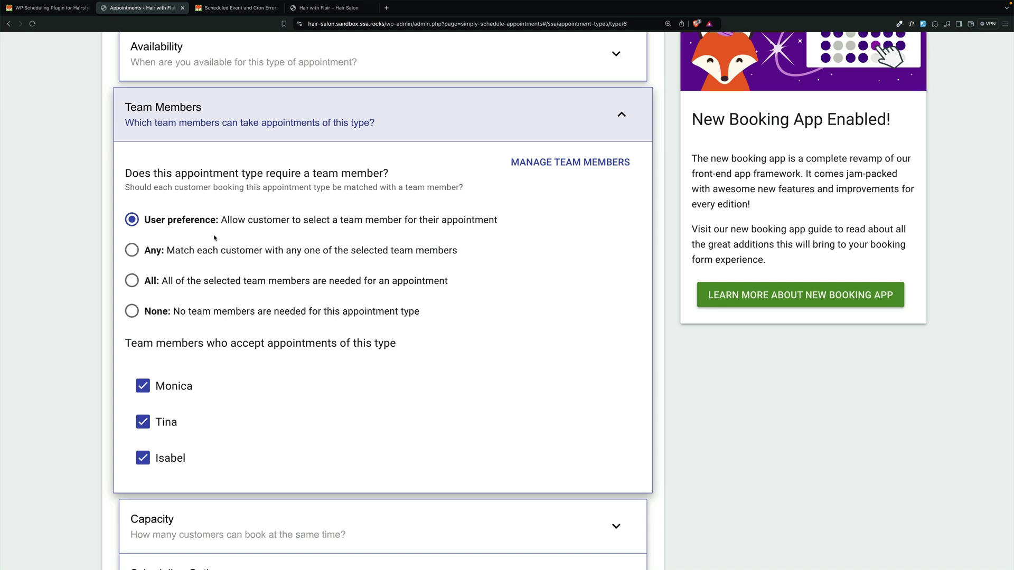
{"action": "scroll", "coordinate": [216, 238], "scroll_direction": "up", "scroll_amount": 10}
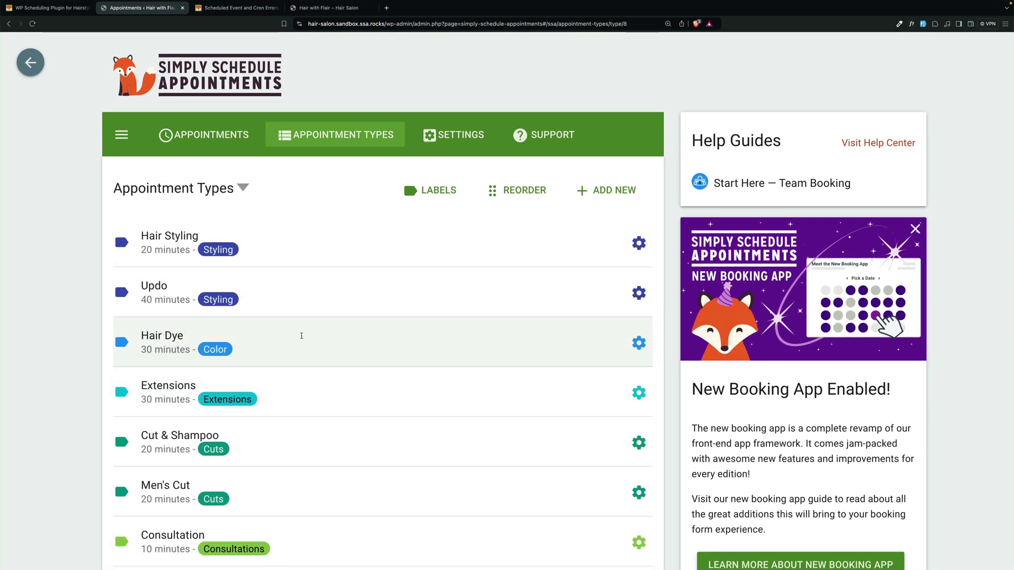
Step: Open the Hair Dye appointment type and examine its team member requirement and the team members assigned to it
{"action": "left_click", "coordinate": [301, 335]}
{"action": "scroll", "coordinate": [301, 336], "scroll_direction": "down", "scroll_amount": 7}
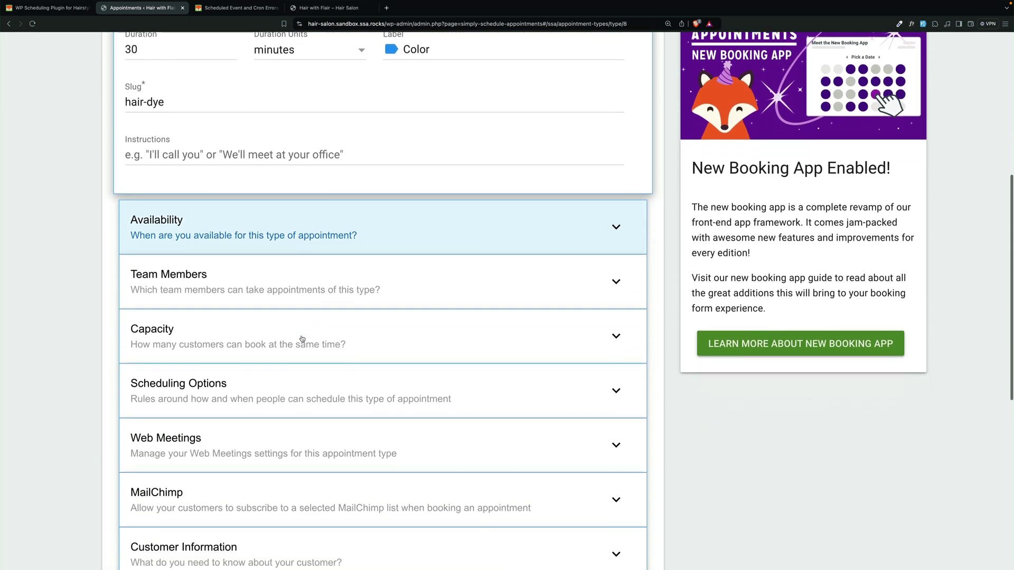
{"action": "left_click", "coordinate": [254, 253]}
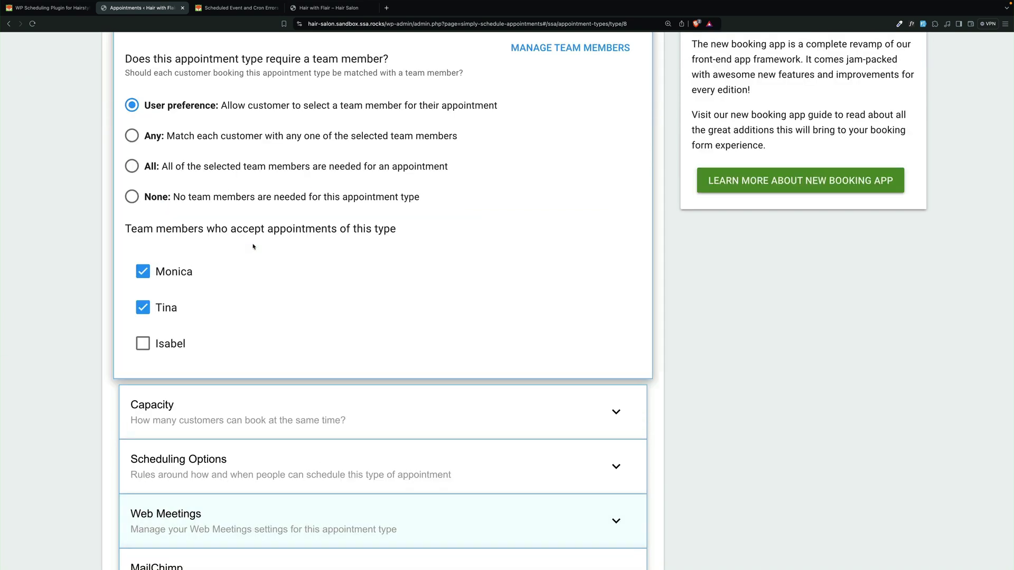
{"action": "scroll", "coordinate": [253, 246], "scroll_direction": "up", "scroll_amount": 3}
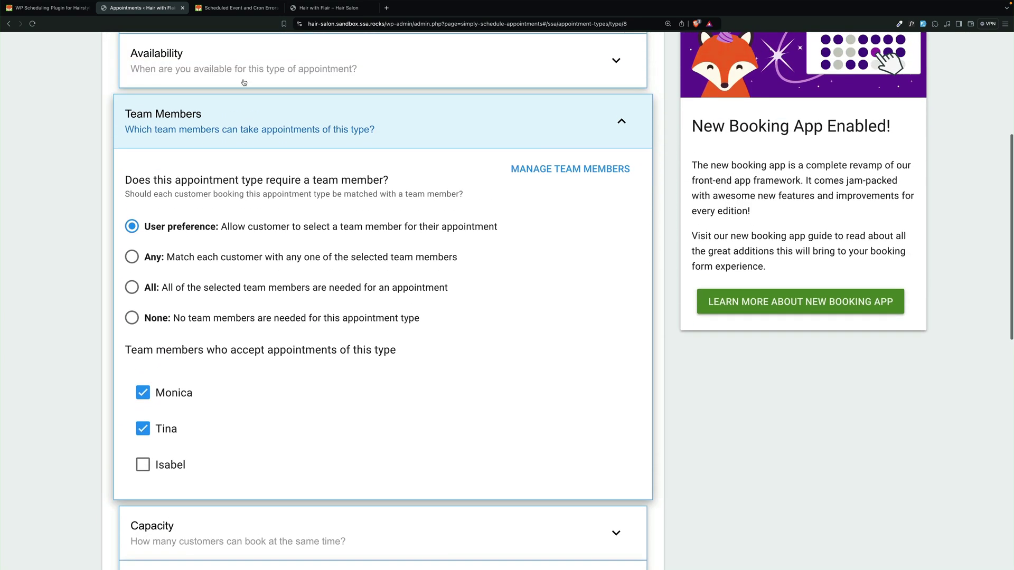
{"action": "scroll", "coordinate": [210, 475], "scroll_direction": "up", "scroll_amount": 5}
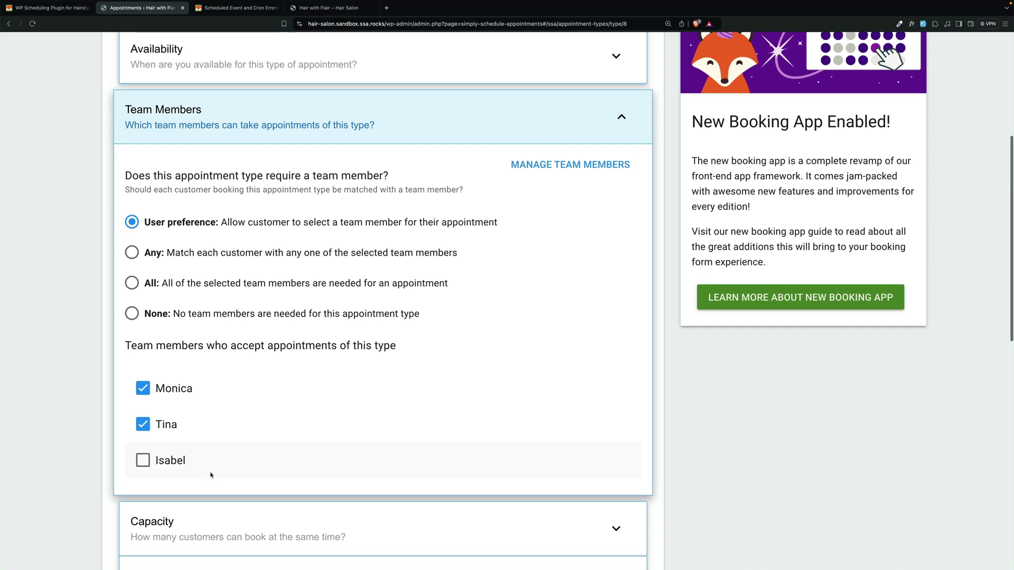
{"action": "scroll", "coordinate": [212, 479], "scroll_direction": "down", "scroll_amount": 5}
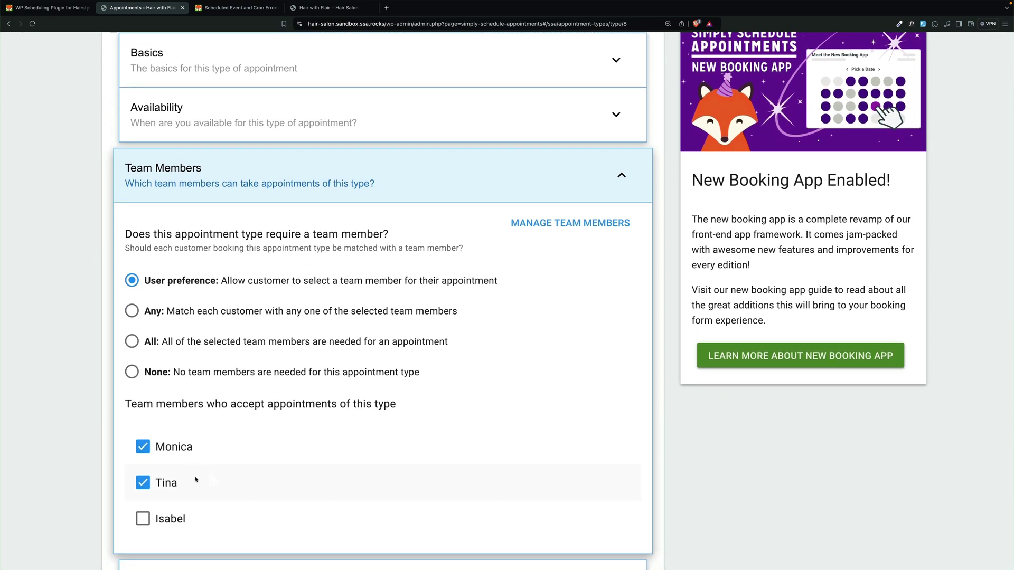
{"action": "scroll", "coordinate": [184, 512], "scroll_direction": "up", "scroll_amount": 3}
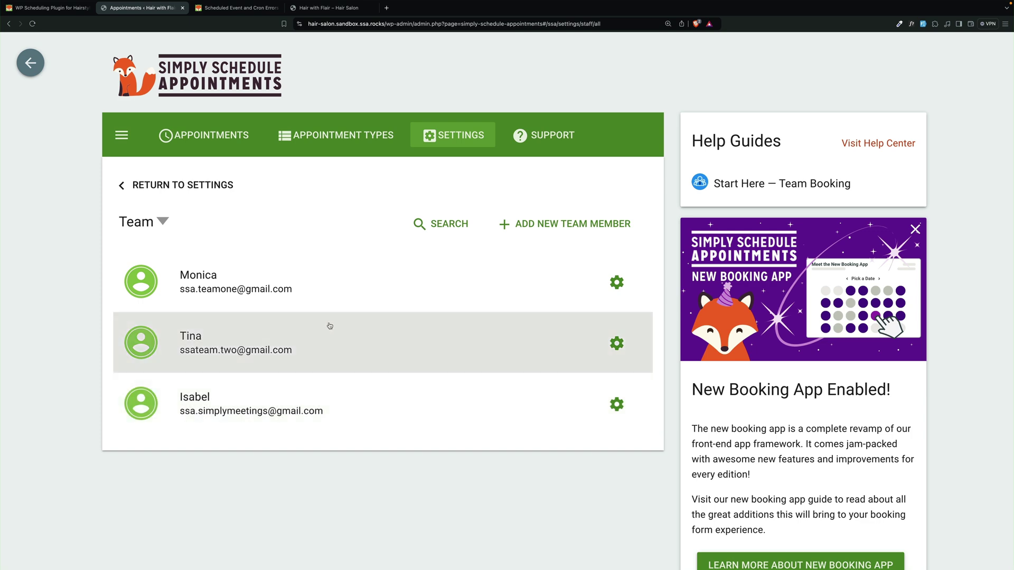
Step: Open the Notifications settings and look through the list of email and SMS notifications
{"action": "left_click", "coordinate": [457, 135]}
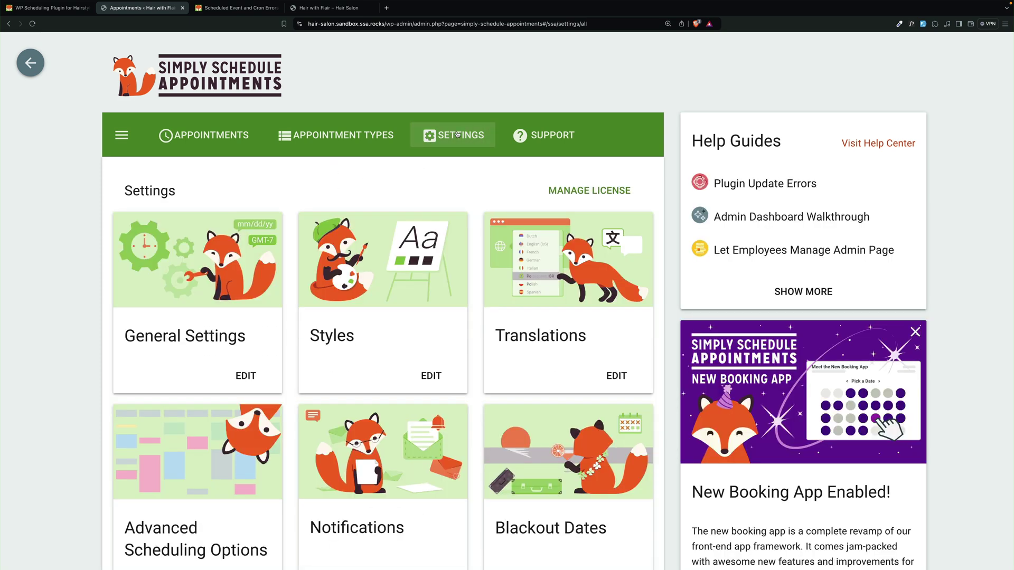
{"action": "scroll", "coordinate": [411, 259], "scroll_direction": "down", "scroll_amount": 4}
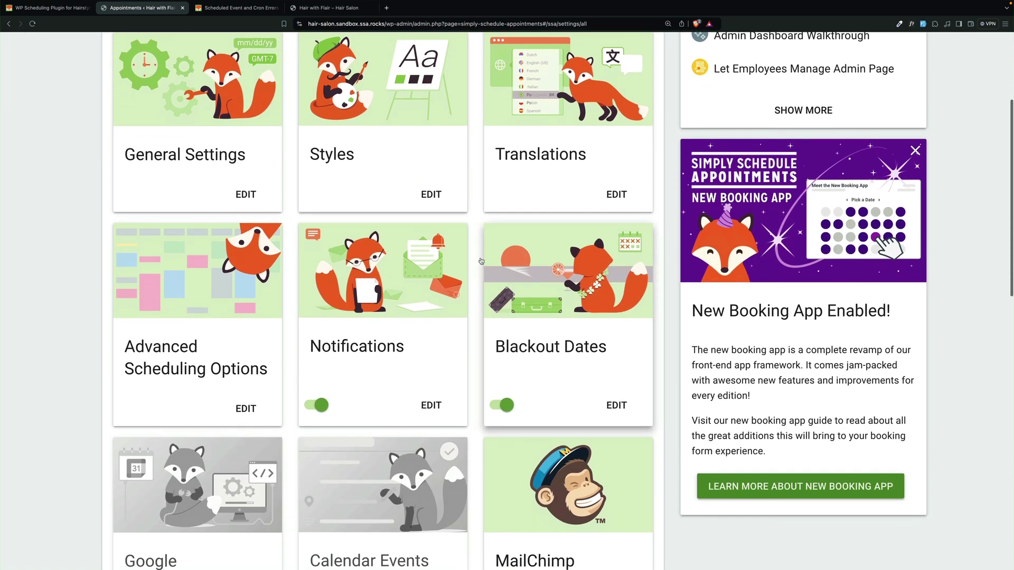
{"action": "left_click", "coordinate": [399, 279]}
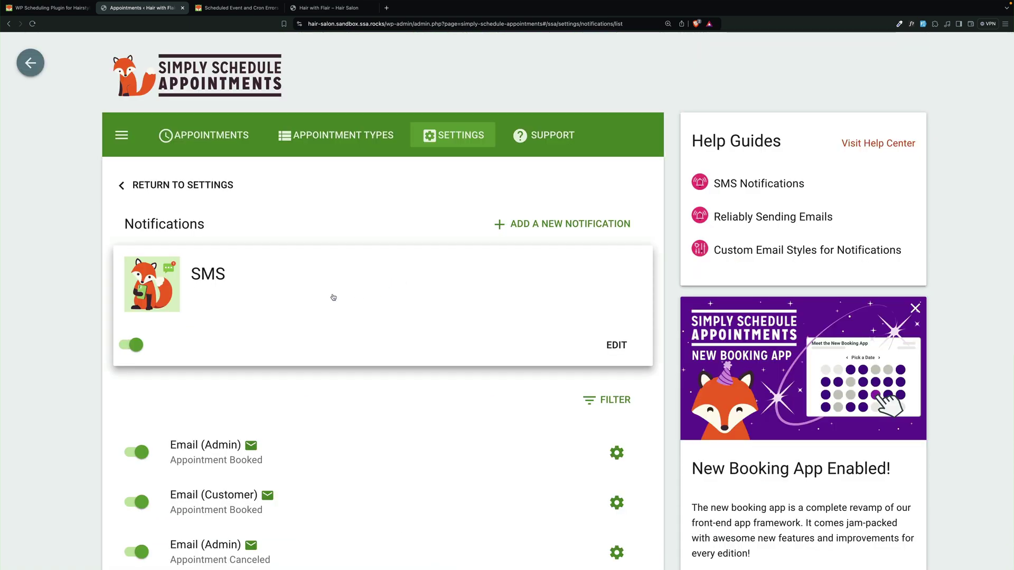
{"action": "scroll", "coordinate": [329, 294], "scroll_direction": "down", "scroll_amount": 4}
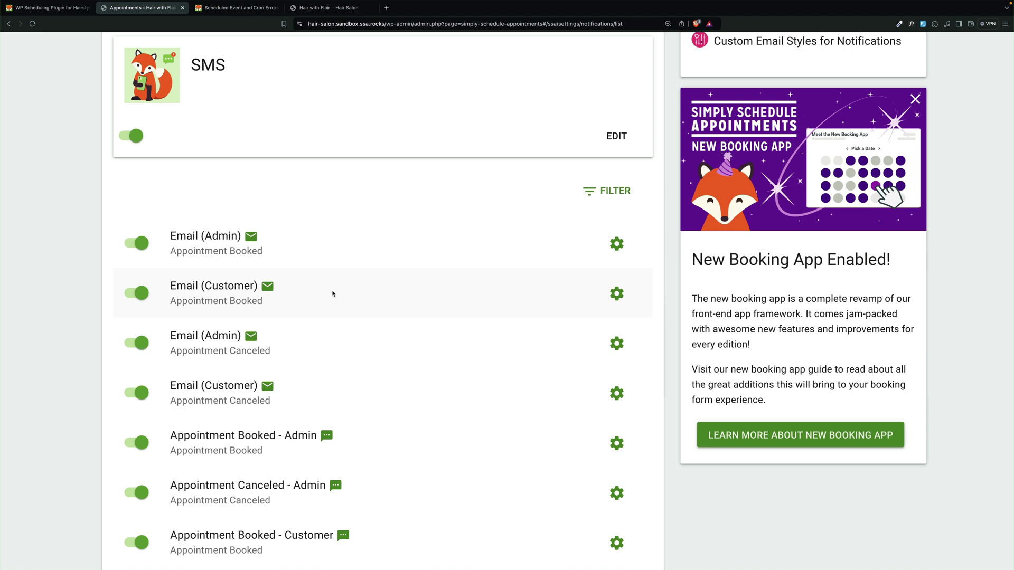
{"action": "scroll", "coordinate": [384, 295], "scroll_direction": "down", "scroll_amount": 2}
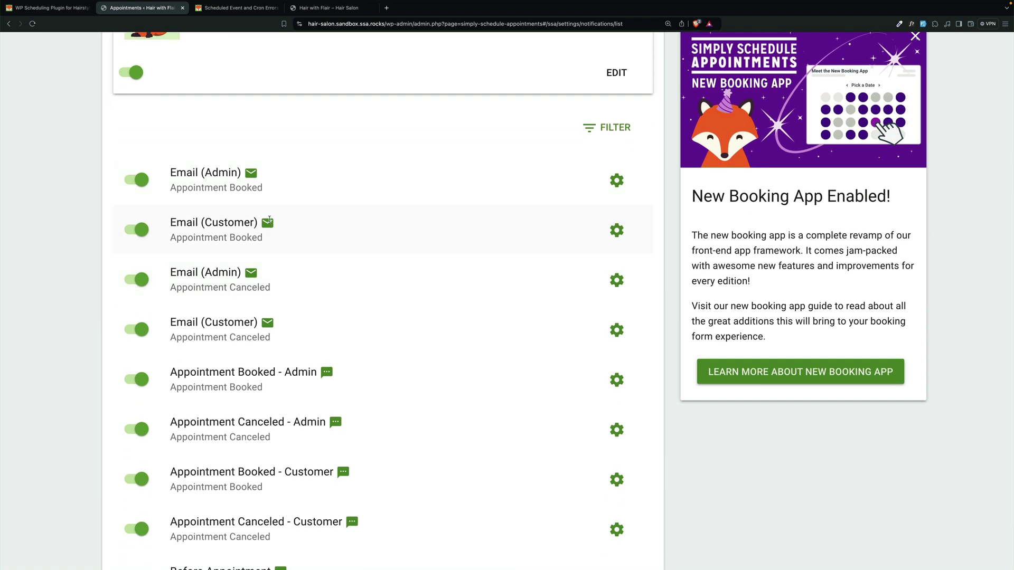
{"action": "scroll", "coordinate": [376, 364], "scroll_direction": "down", "scroll_amount": 3}
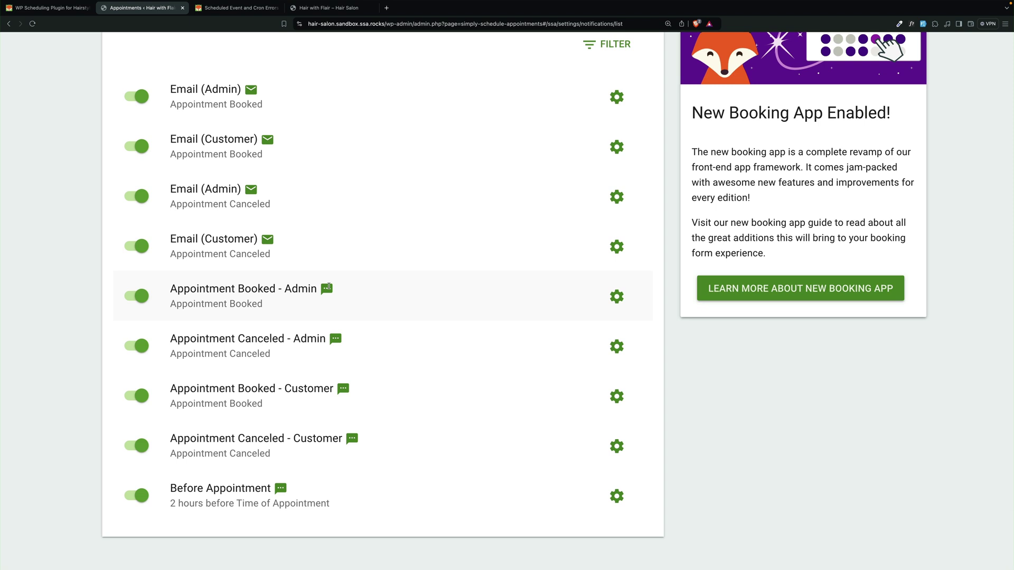
Step: Open the Appointment Booked - Admin SMS notification for editing and examine its recipients, trigger, appointment types, message and live preview
{"action": "left_click", "coordinate": [623, 298]}
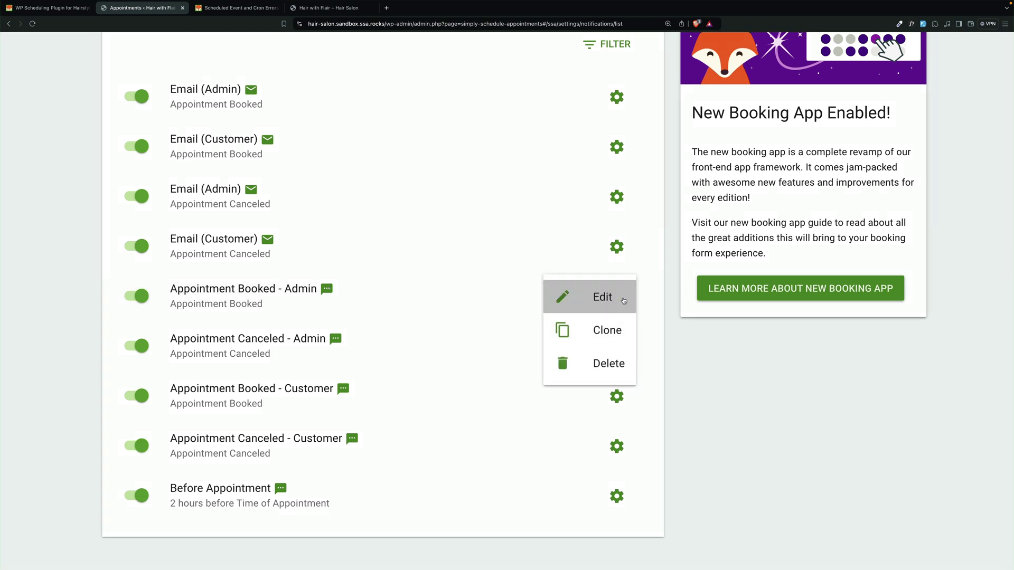
{"action": "left_click", "coordinate": [588, 298]}
{"action": "scroll", "coordinate": [423, 273], "scroll_direction": "down", "scroll_amount": 3}
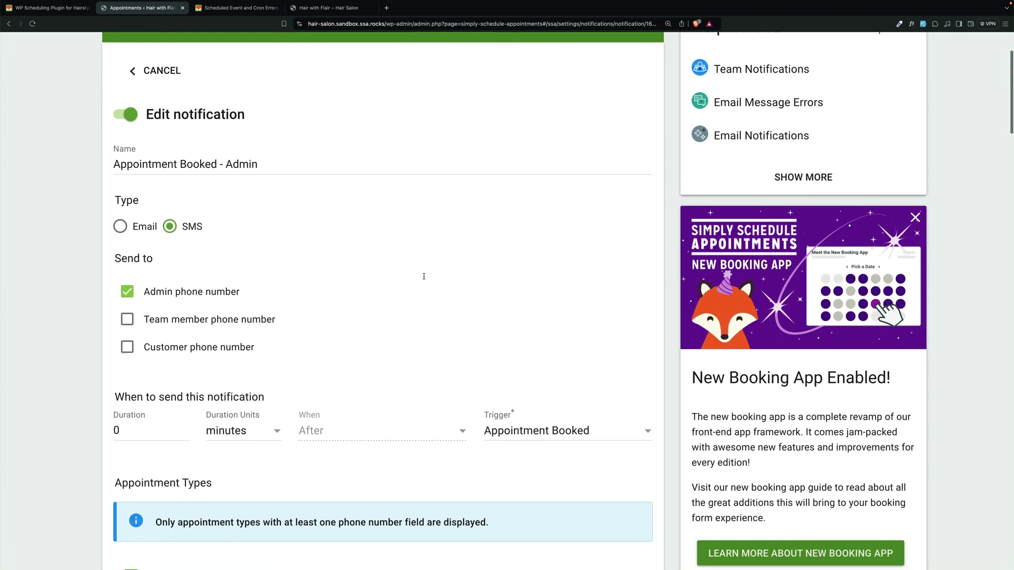
{"action": "scroll", "coordinate": [423, 276], "scroll_direction": "down", "scroll_amount": 3}
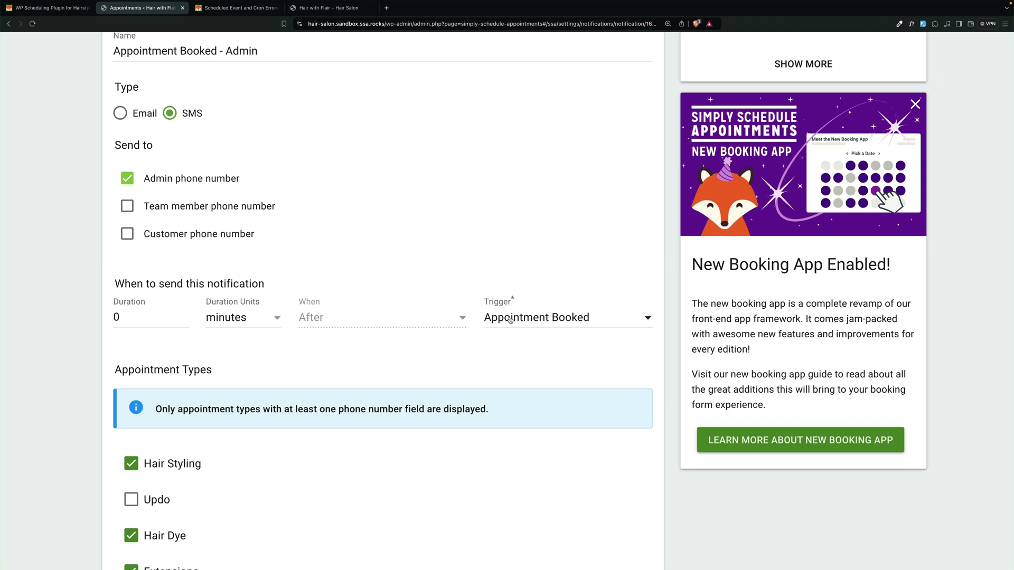
{"action": "scroll", "coordinate": [510, 320], "scroll_direction": "down", "scroll_amount": 3}
{"action": "scroll", "coordinate": [378, 328], "scroll_direction": "up", "scroll_amount": 2}
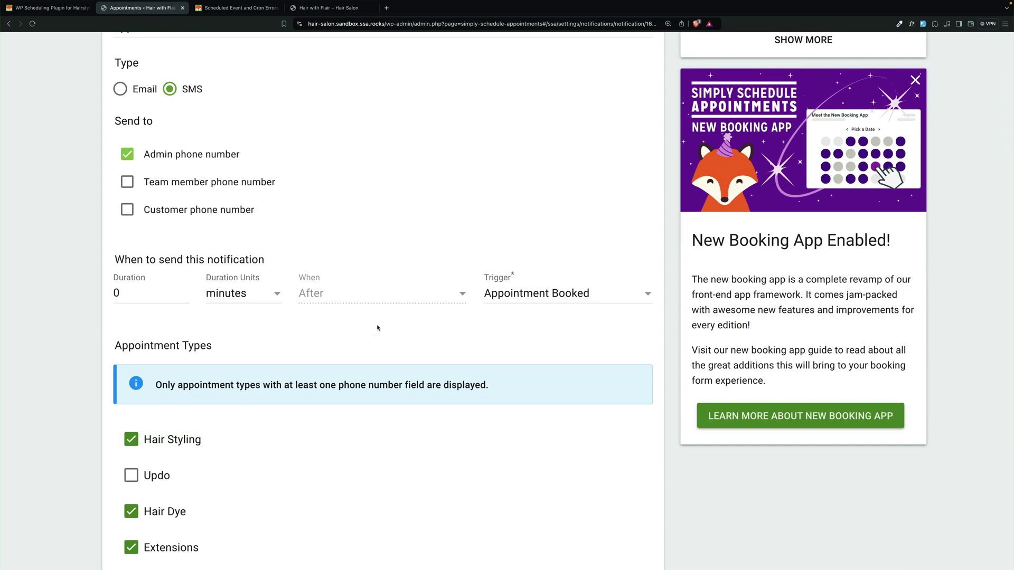
{"action": "scroll", "coordinate": [379, 329], "scroll_direction": "down", "scroll_amount": 5}
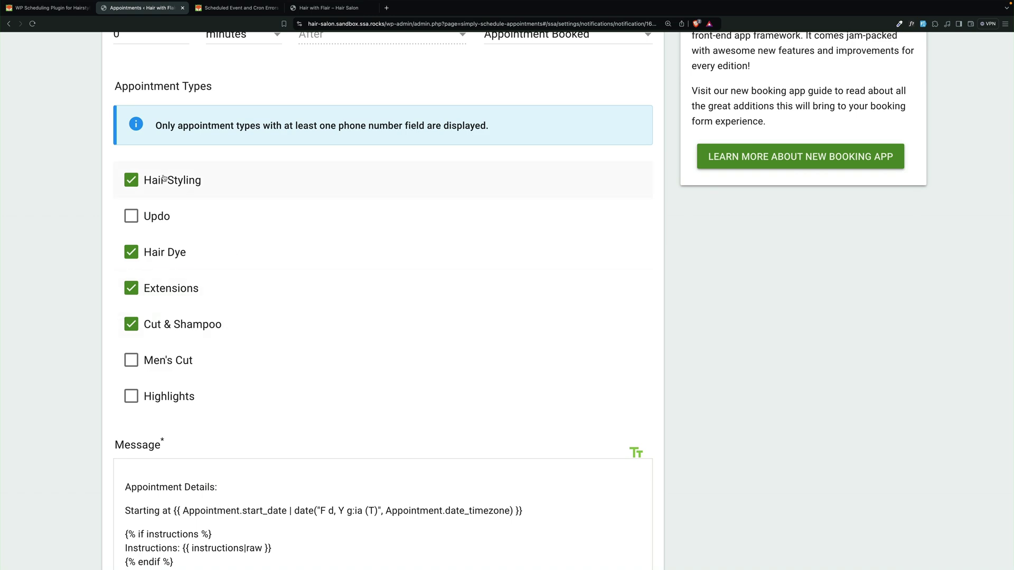
{"action": "scroll", "coordinate": [501, 457], "scroll_direction": "down", "scroll_amount": 7}
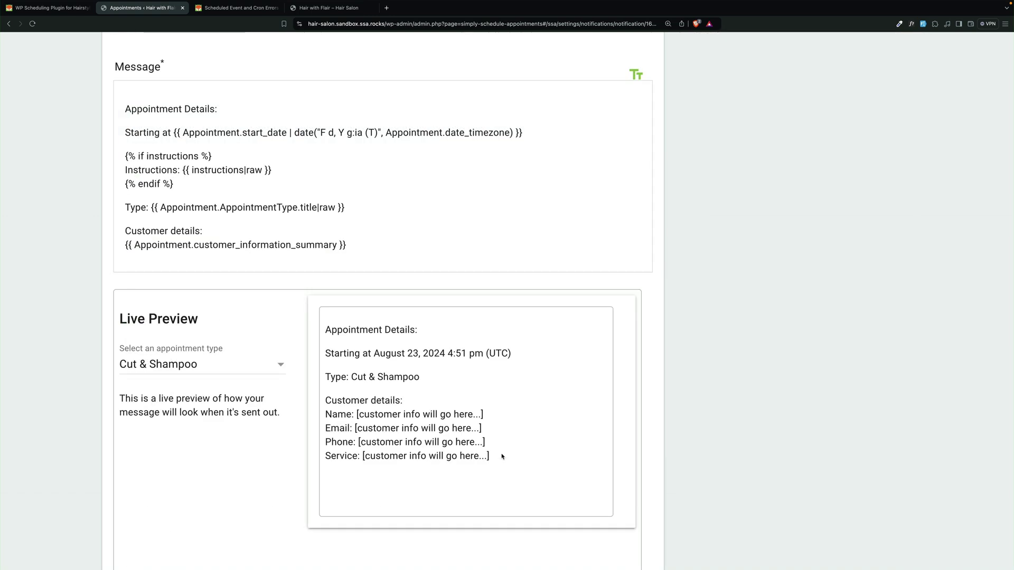
{"action": "scroll", "coordinate": [502, 457], "scroll_direction": "down", "scroll_amount": 4}
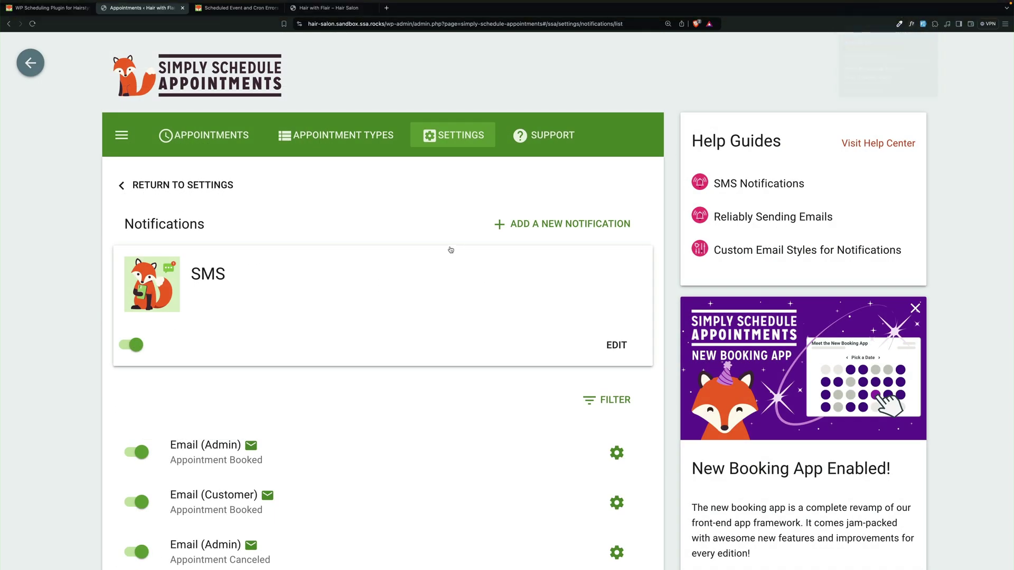
Step: Open the Before Appointment SMS notification for editing and examine its recipient, send timing and applicable appointment types
{"action": "scroll", "coordinate": [264, 363], "scroll_direction": "down", "scroll_amount": 7}
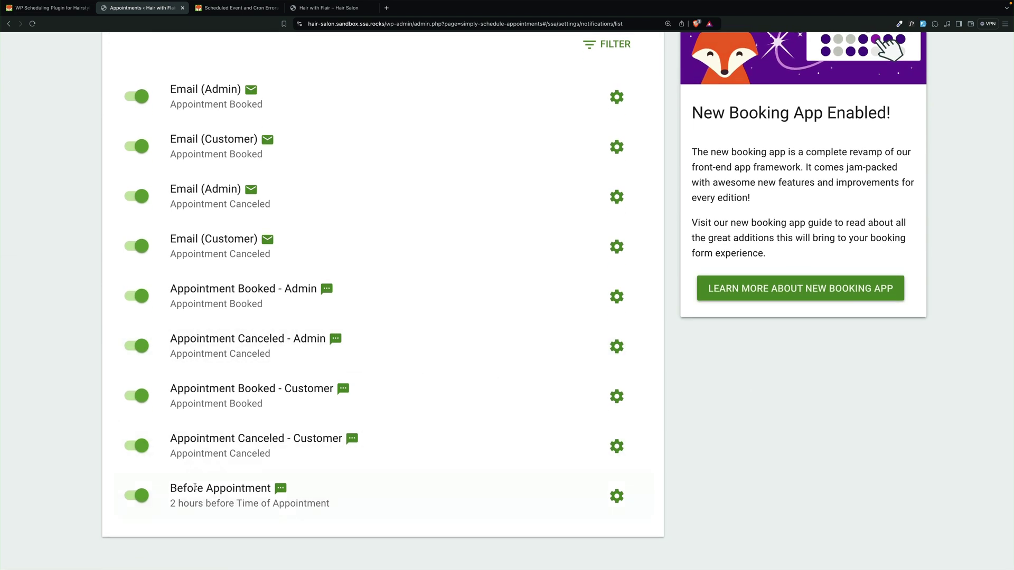
{"action": "left_click", "coordinate": [617, 496]}
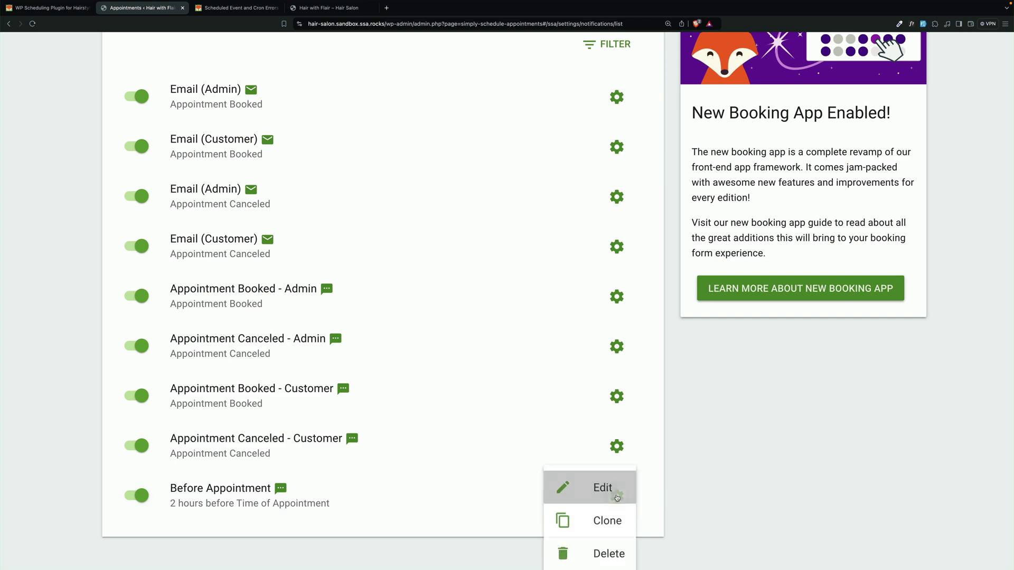
{"action": "left_click", "coordinate": [615, 489]}
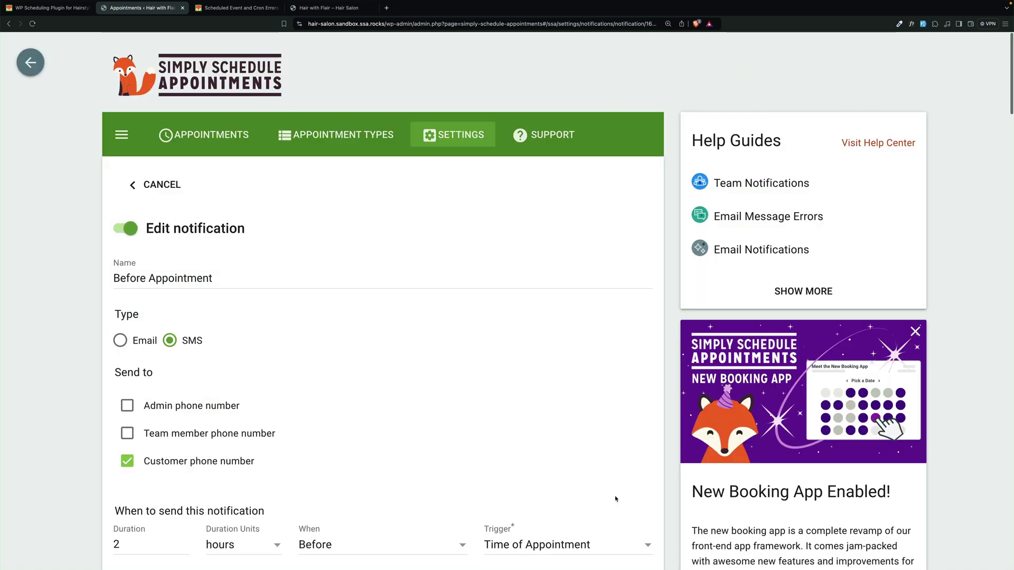
{"action": "scroll", "coordinate": [318, 386], "scroll_direction": "down", "scroll_amount": 5}
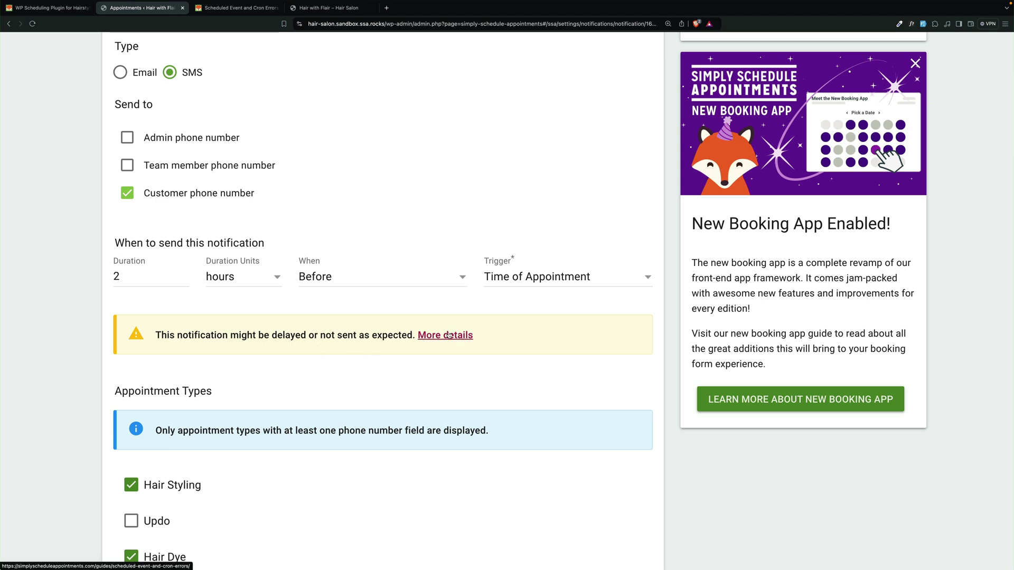
{"action": "scroll", "coordinate": [338, 238], "scroll_direction": "down", "scroll_amount": 1}
Step: Read the Scheduled Event and Cron Errors guide on the causes of delayed notifications and how they affect booking notifications
{"action": "key", "text": "ctrl+Tab"}
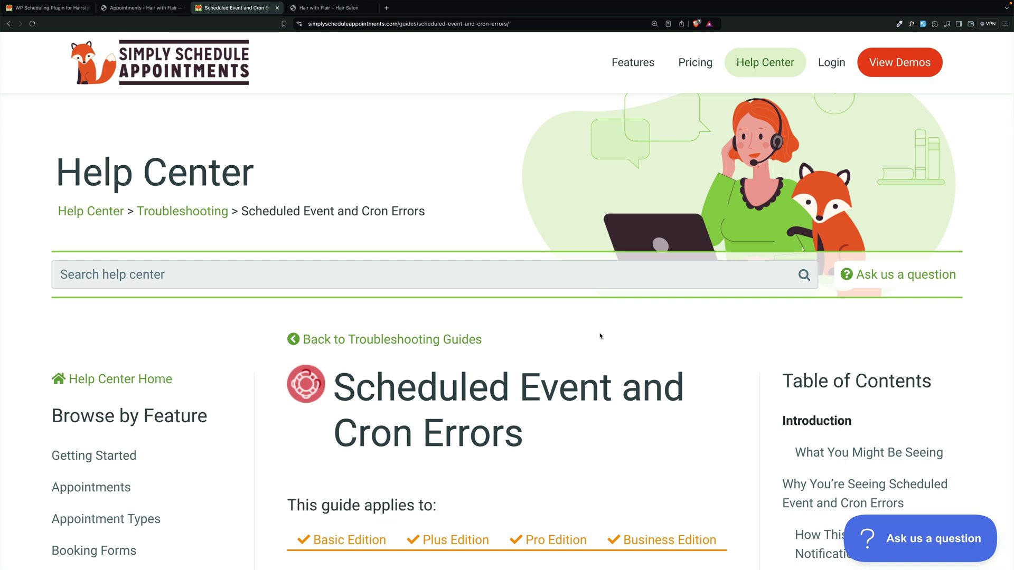
{"action": "scroll", "coordinate": [634, 377], "scroll_direction": "down", "scroll_amount": 9}
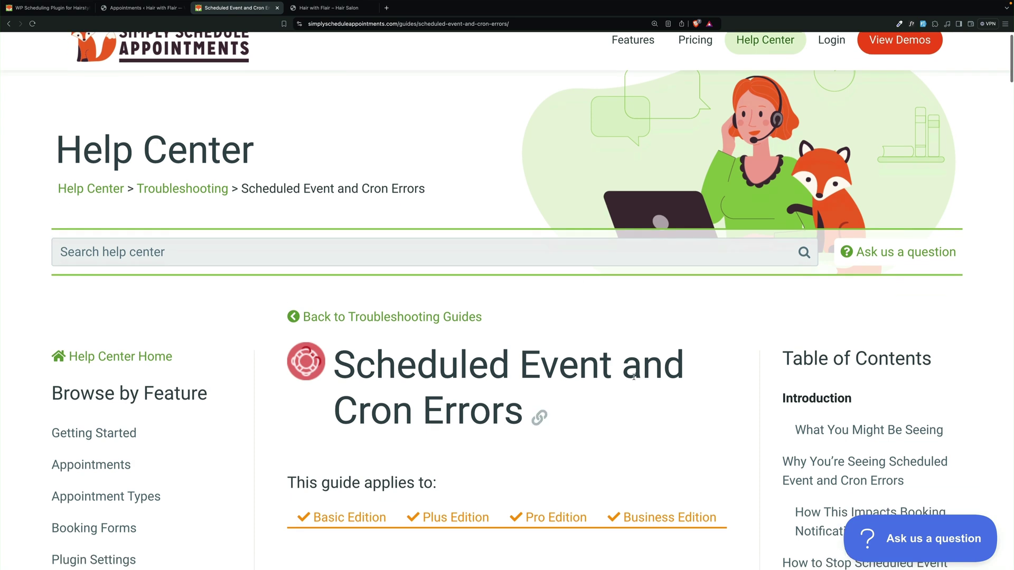
{"action": "scroll", "coordinate": [634, 379], "scroll_direction": "down", "scroll_amount": 4}
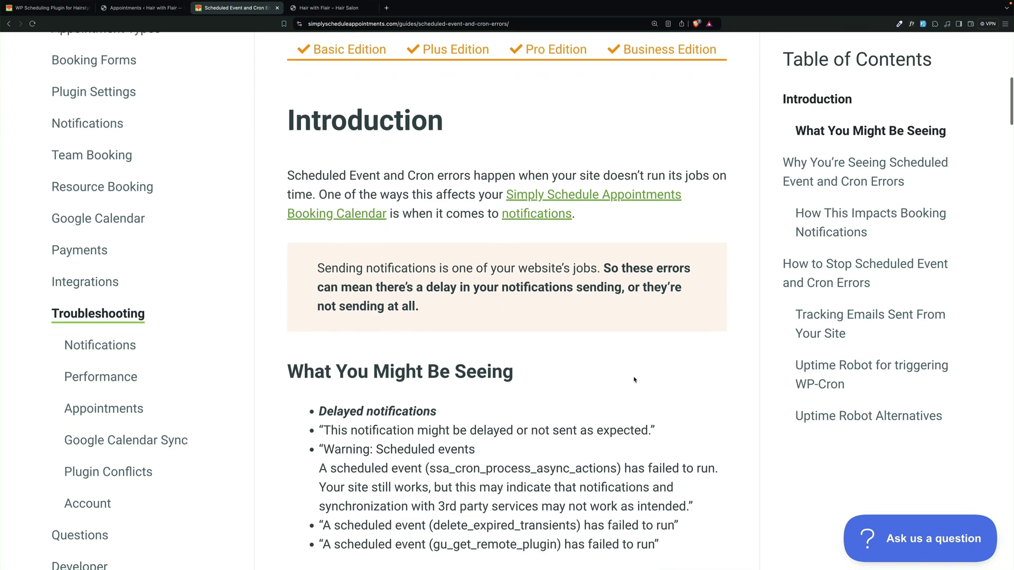
{"action": "scroll", "coordinate": [634, 378], "scroll_direction": "down", "scroll_amount": 4}
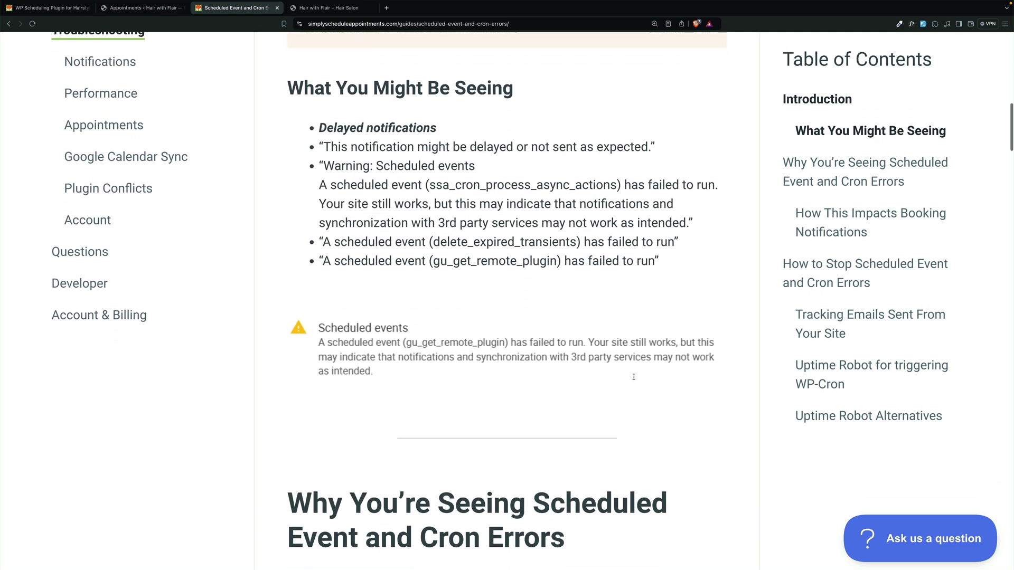
{"action": "scroll", "coordinate": [635, 380], "scroll_direction": "down", "scroll_amount": 6}
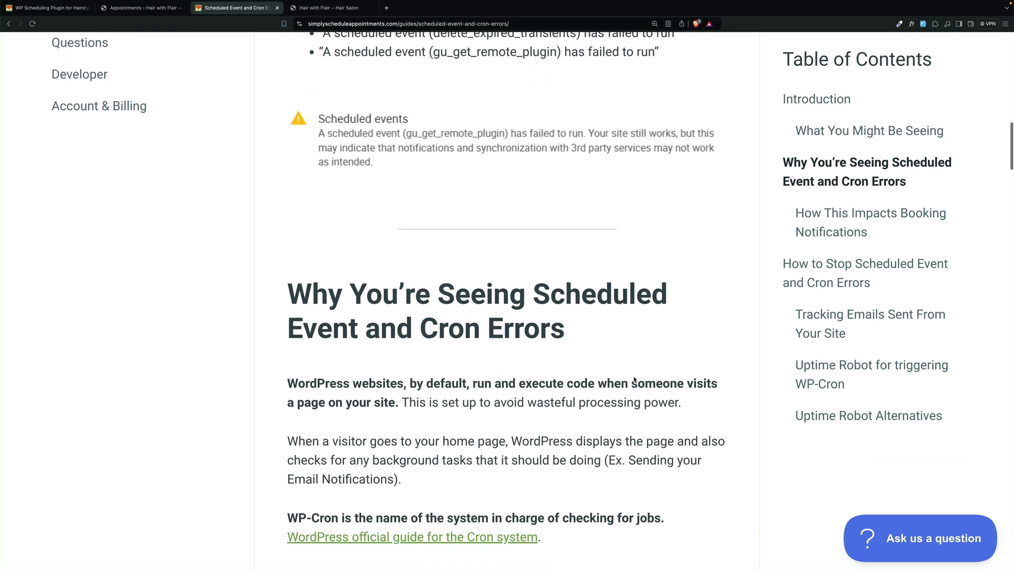
{"action": "scroll", "coordinate": [635, 379], "scroll_direction": "down", "scroll_amount": 3}
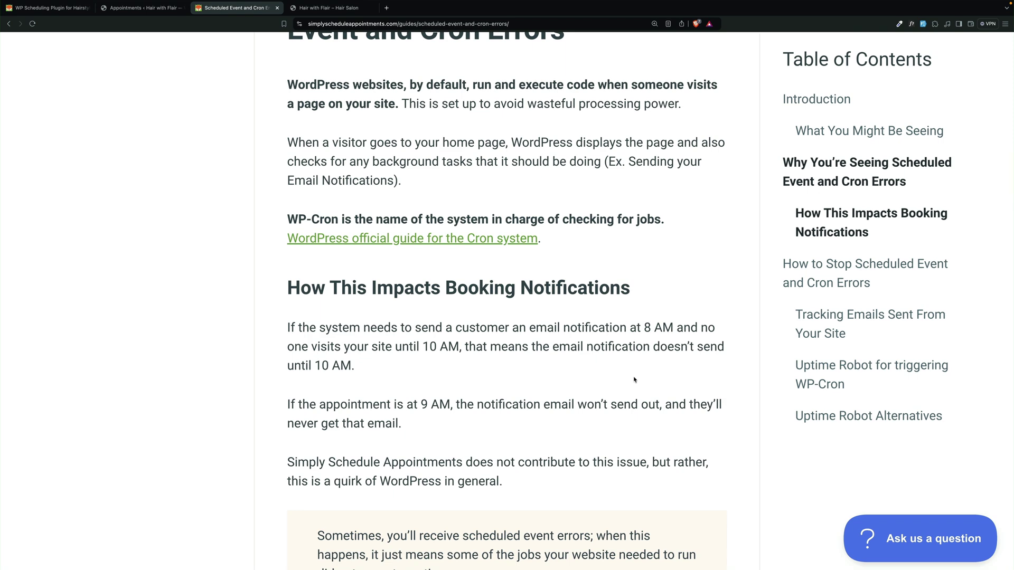
Step: Return to the plugin's Notifications settings, look through the notification list, and open the list of appointment types
{"action": "left_click", "coordinate": [140, 9]}
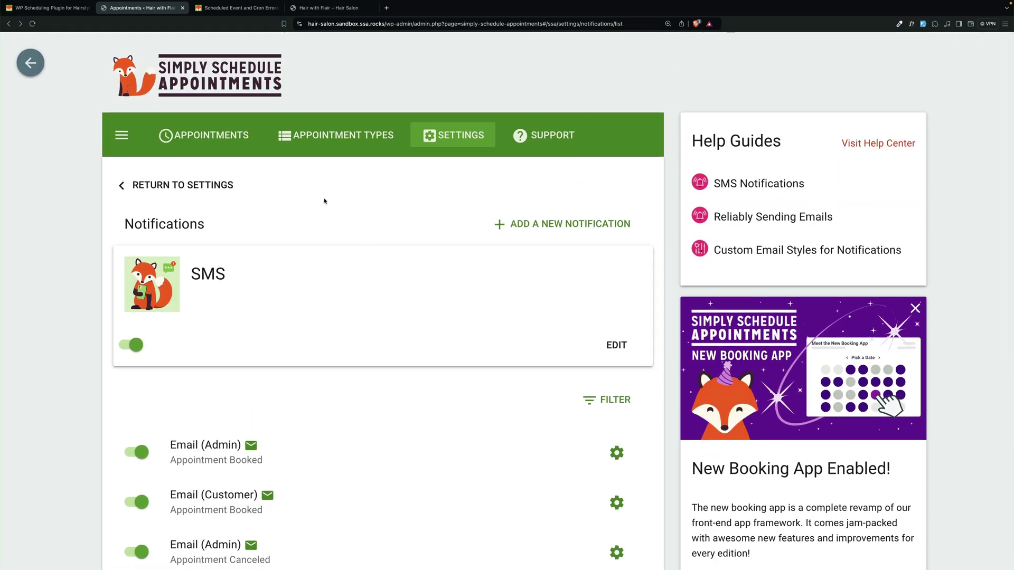
{"action": "scroll", "coordinate": [396, 417], "scroll_direction": "down", "scroll_amount": 6}
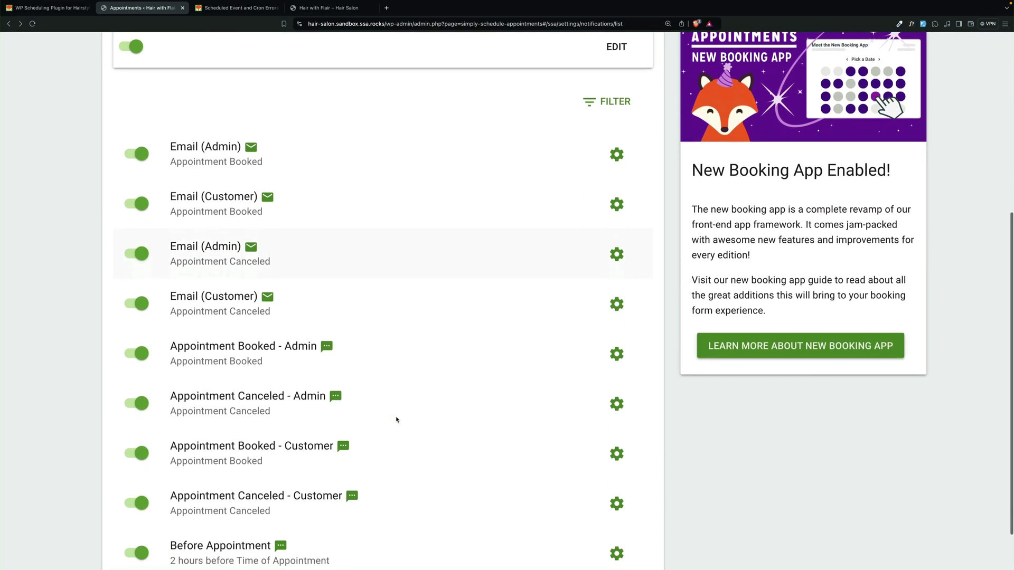
{"action": "scroll", "coordinate": [396, 418], "scroll_direction": "up", "scroll_amount": 6}
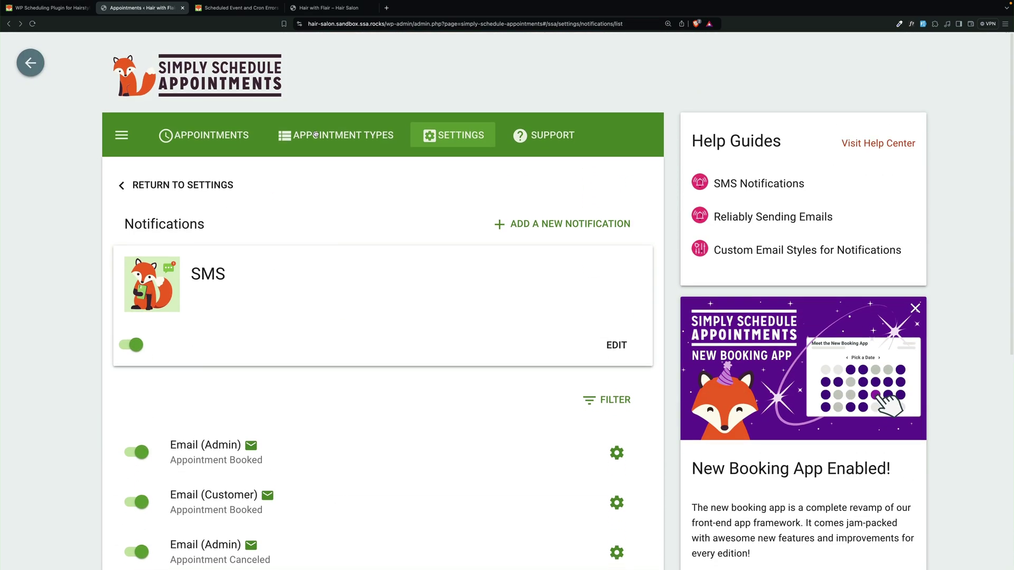
{"action": "left_click", "coordinate": [315, 134]}
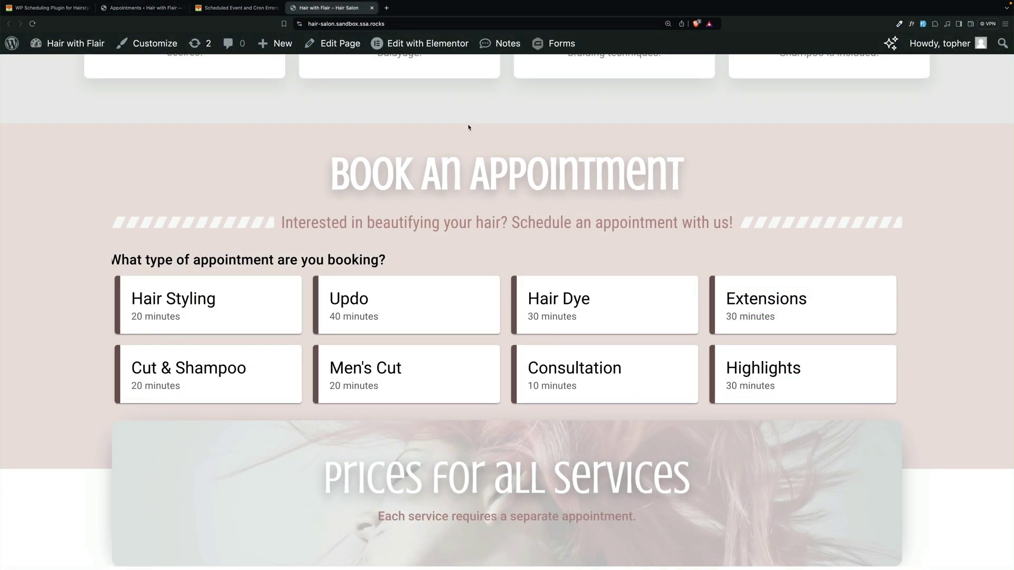
Step: On the salon's website, select a Hair Styling appointment with the first individually named team member for August 28, 2024 at 10:30 am
{"action": "scroll", "coordinate": [468, 127], "scroll_direction": "up", "scroll_amount": 7}
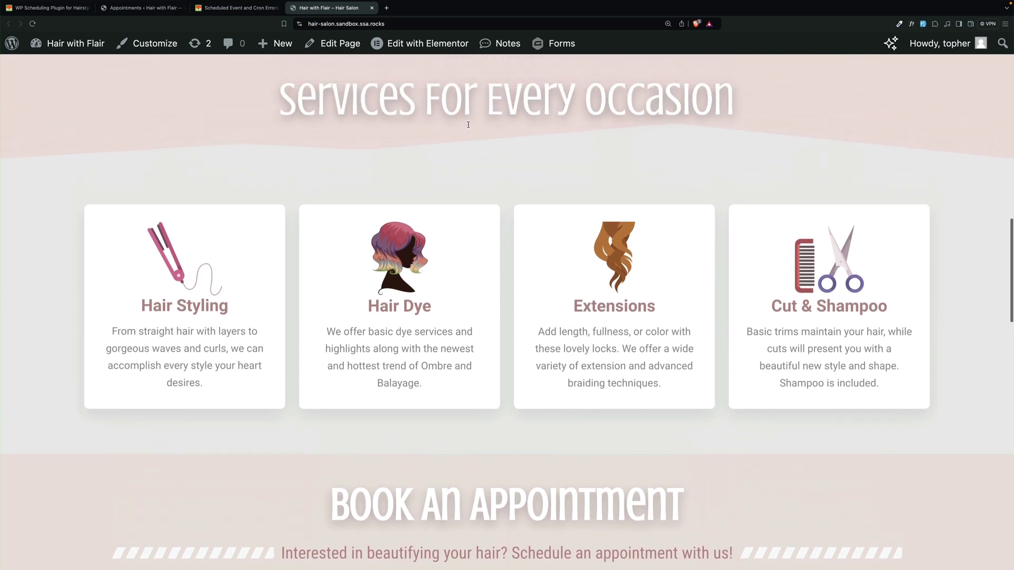
{"action": "scroll", "coordinate": [468, 125], "scroll_direction": "down", "scroll_amount": 5}
{"action": "scroll", "coordinate": [468, 125], "scroll_direction": "down", "scroll_amount": 3}
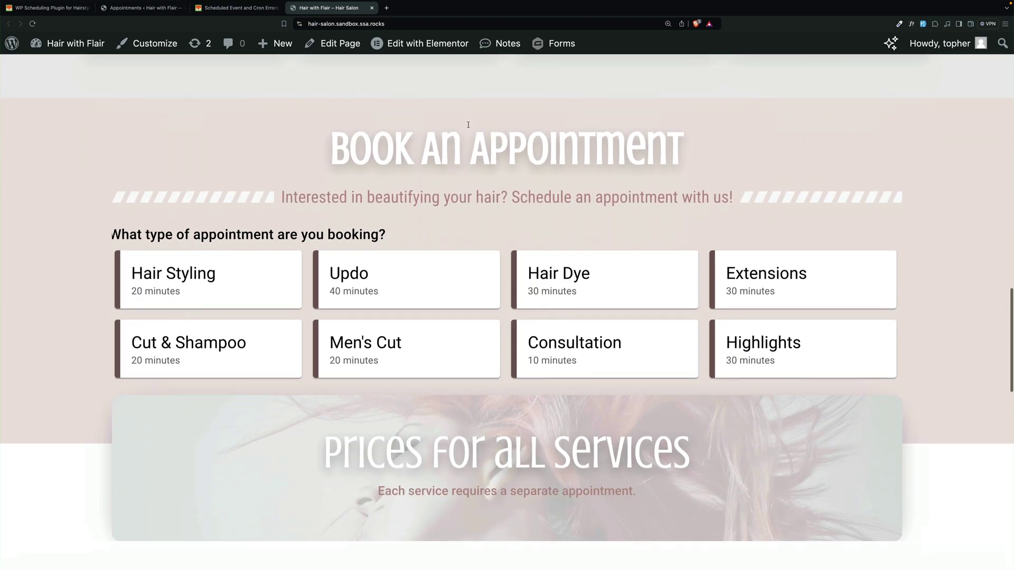
{"action": "left_click", "coordinate": [216, 244]}
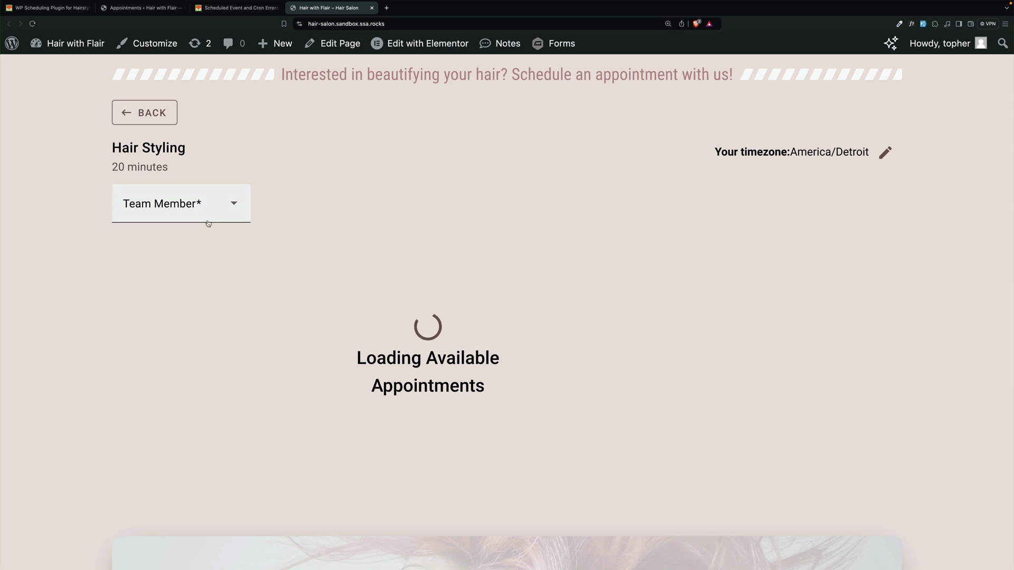
{"action": "left_click", "coordinate": [207, 214]}
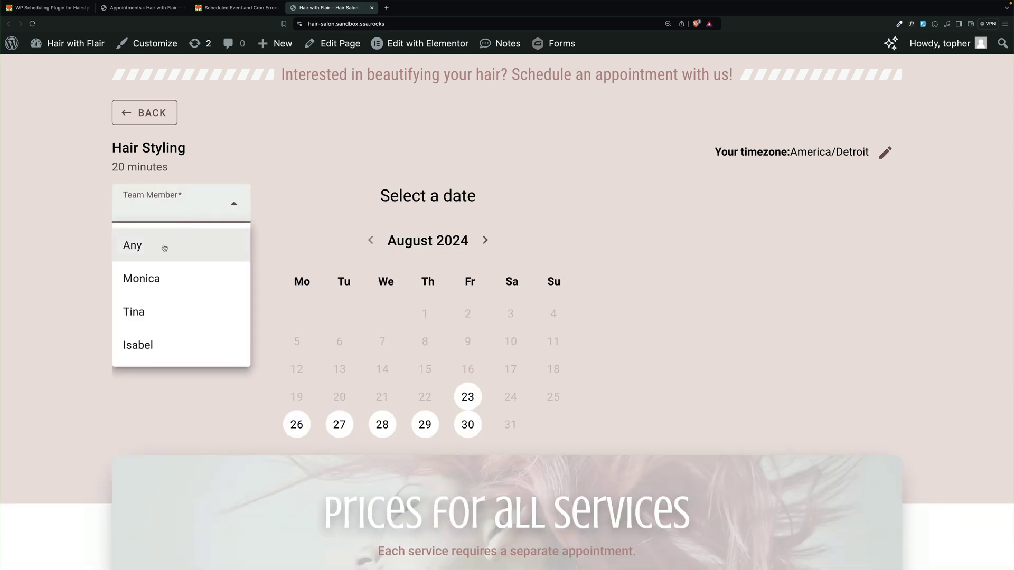
{"action": "left_click", "coordinate": [160, 276]}
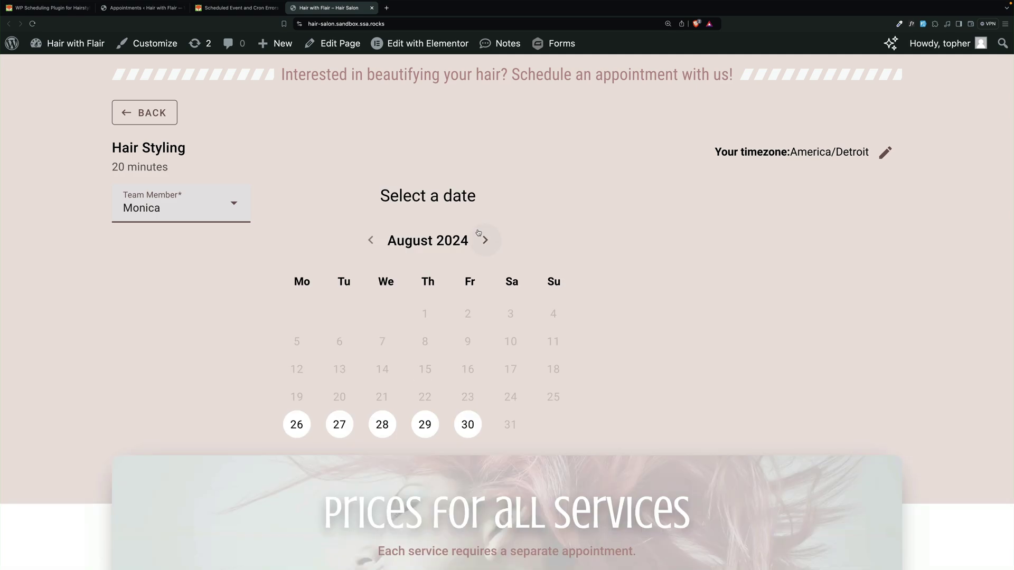
{"action": "left_click", "coordinate": [391, 418]}
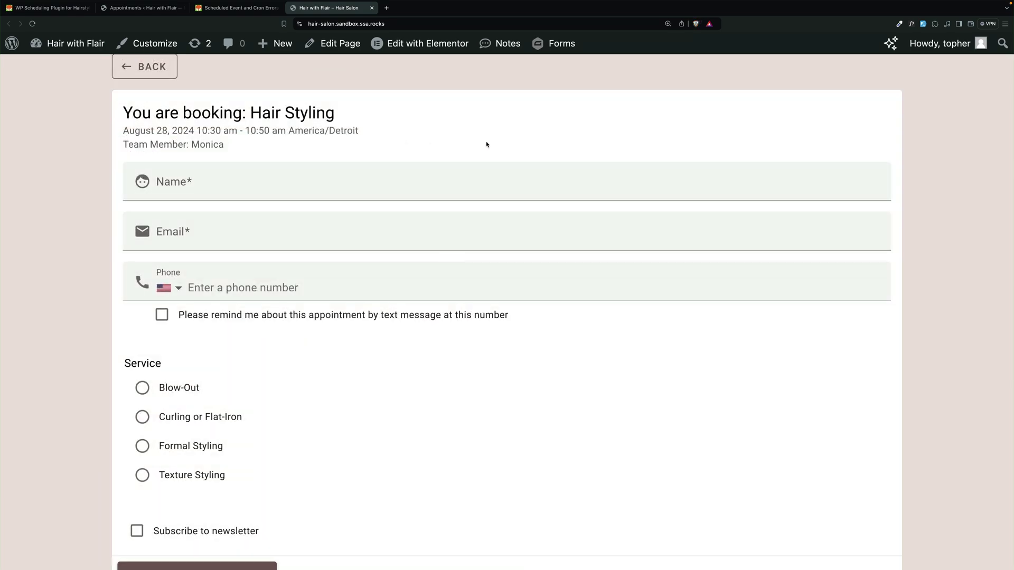
Step: Fill the booking form with sample customer details and the Formal Styling service, opt in to text message reminders, and book the appointment
{"action": "left_click", "coordinate": [935, 24]}
{"action": "key", "text": "alt+shift+f"}
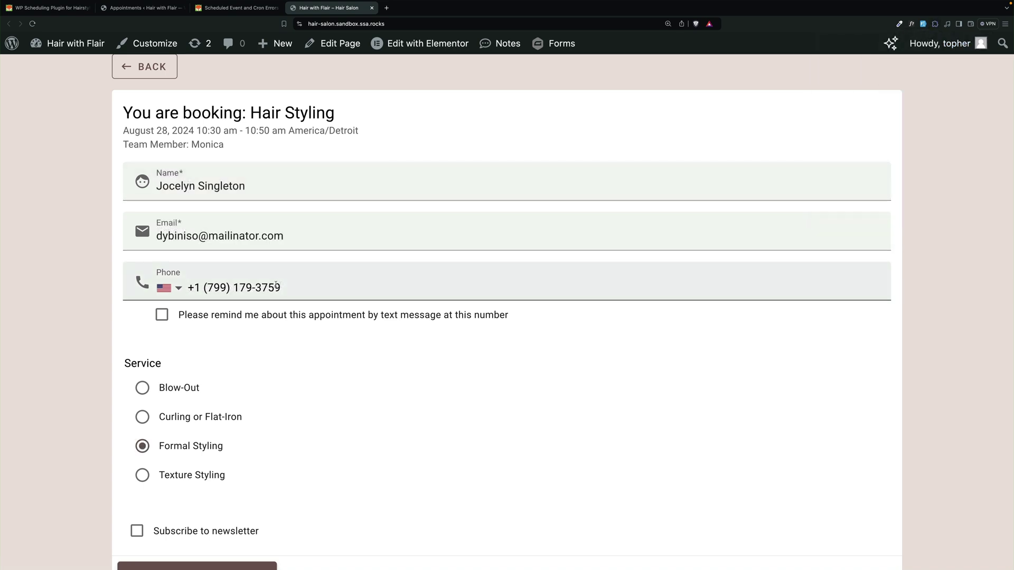
{"action": "left_click", "coordinate": [162, 316]}
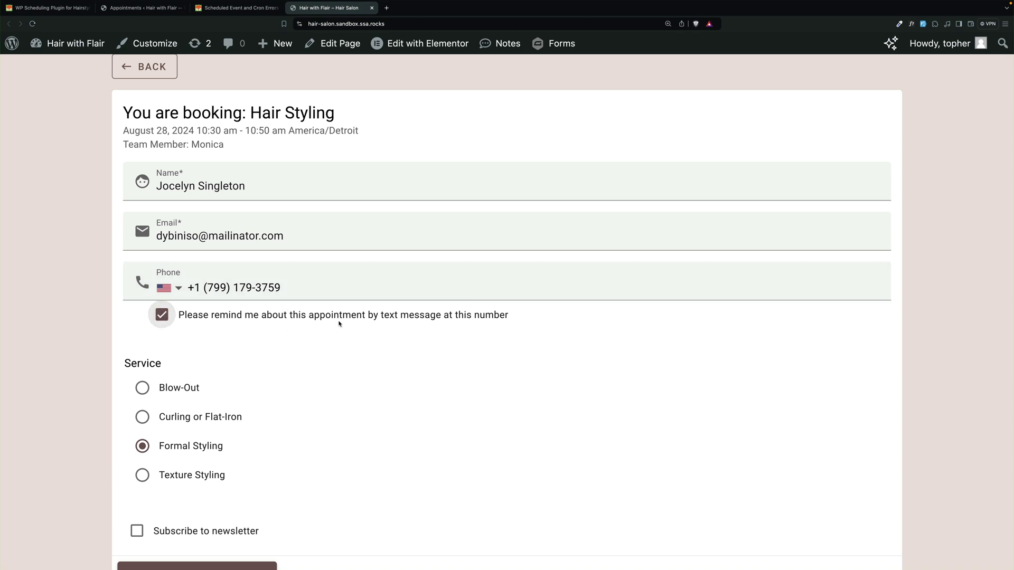
{"action": "scroll", "coordinate": [339, 324], "scroll_direction": "down", "scroll_amount": 2}
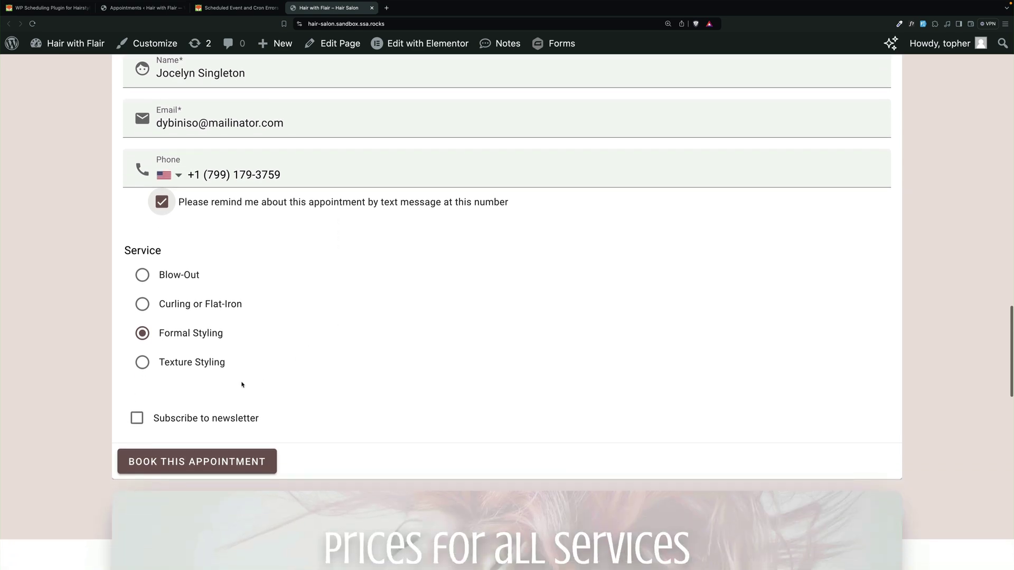
{"action": "left_click", "coordinate": [211, 462]}
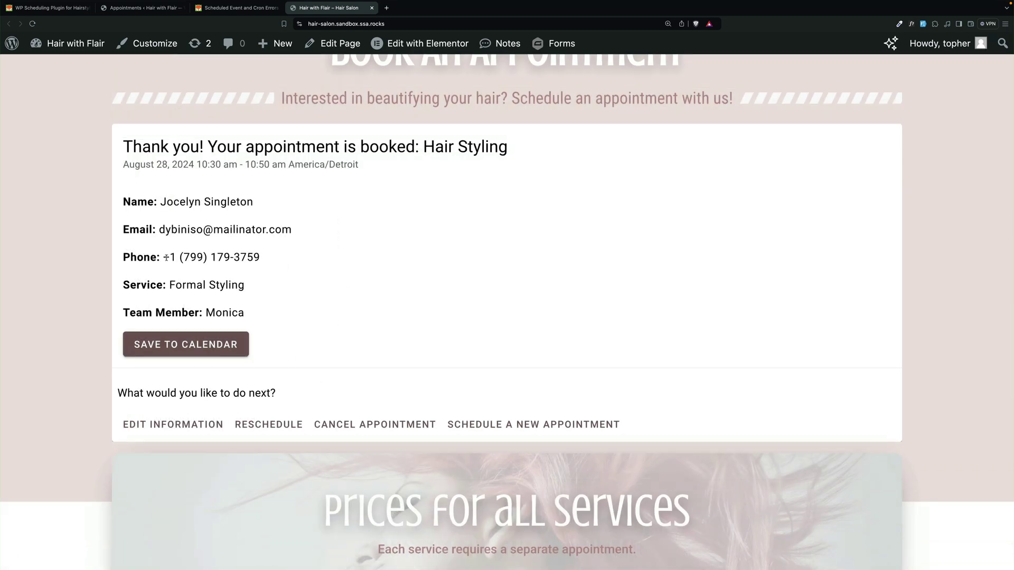
{"action": "left_click_drag", "start_coordinate": [166, 257], "coordinate": [287, 260]}
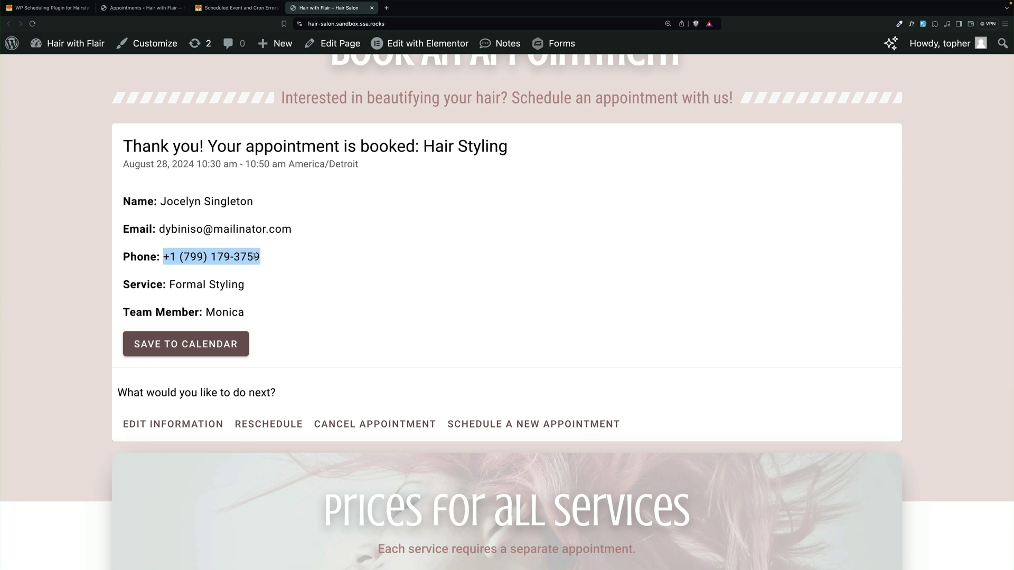
Step: Open the plugin's Notifications settings and review the booked, canceled and Before Appointment SMS notifications for admins and customers
{"action": "left_click", "coordinate": [142, 7]}
{"action": "left_click", "coordinate": [453, 135]}
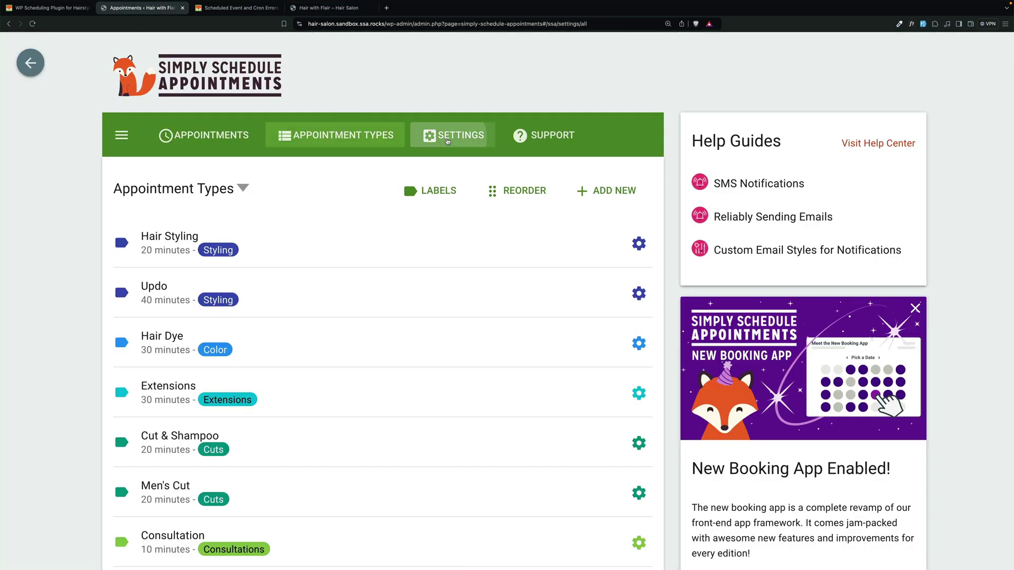
{"action": "left_click", "coordinate": [373, 454]}
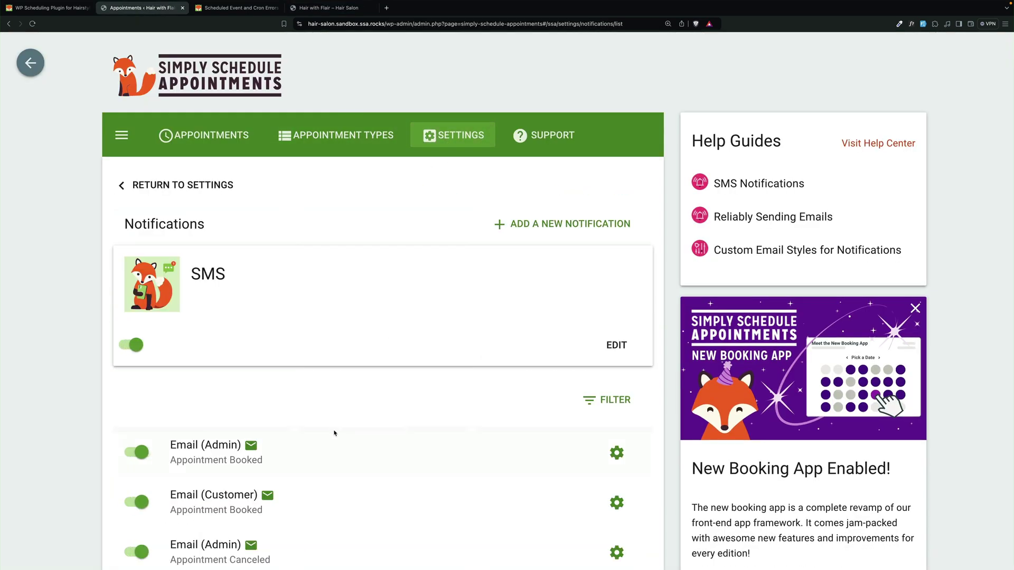
{"action": "scroll", "coordinate": [334, 430], "scroll_direction": "down", "scroll_amount": 6}
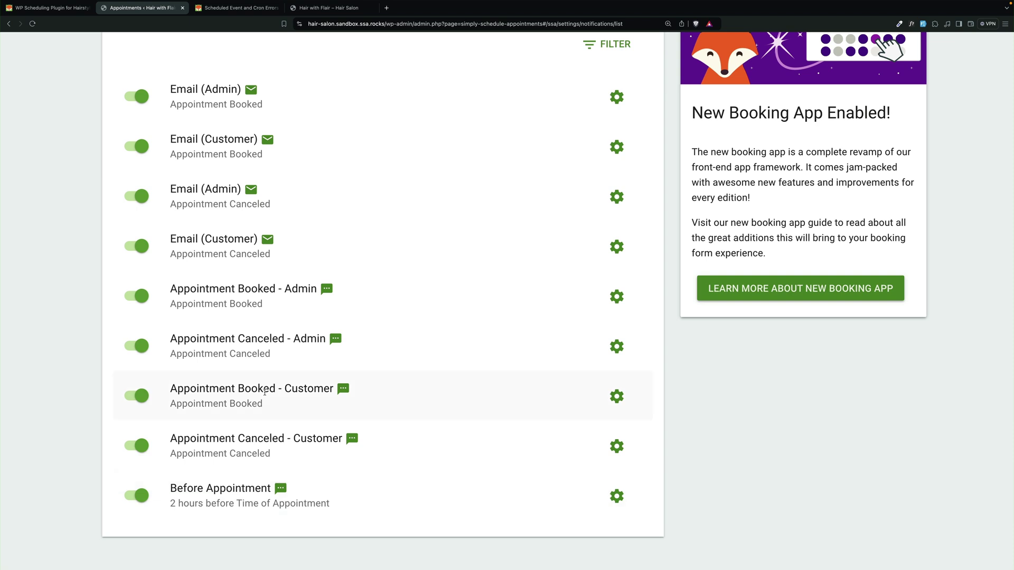
{"action": "scroll", "coordinate": [256, 389], "scroll_direction": "up", "scroll_amount": 1}
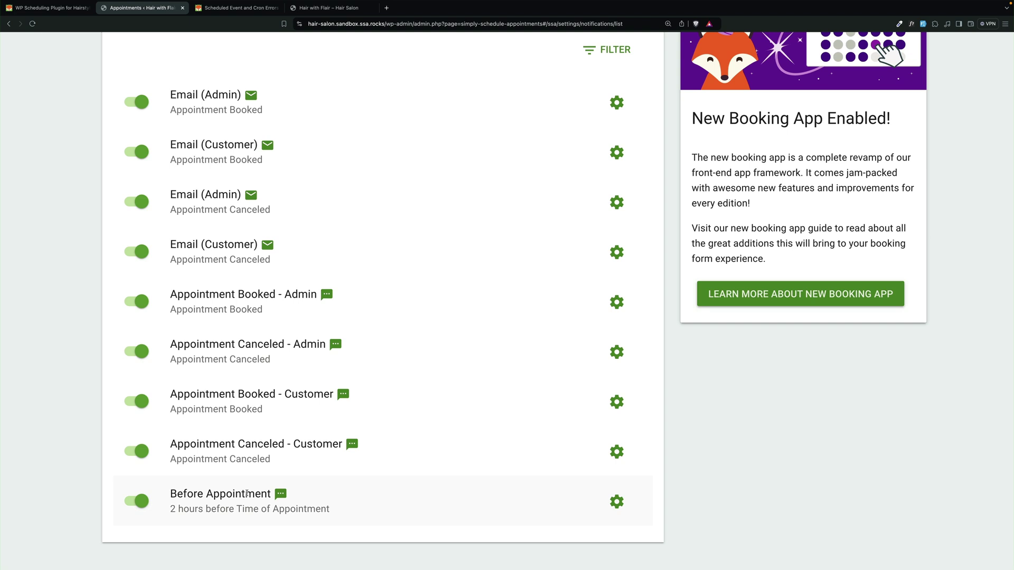
{"action": "scroll", "coordinate": [91, 87], "scroll_direction": "up", "scroll_amount": 7}
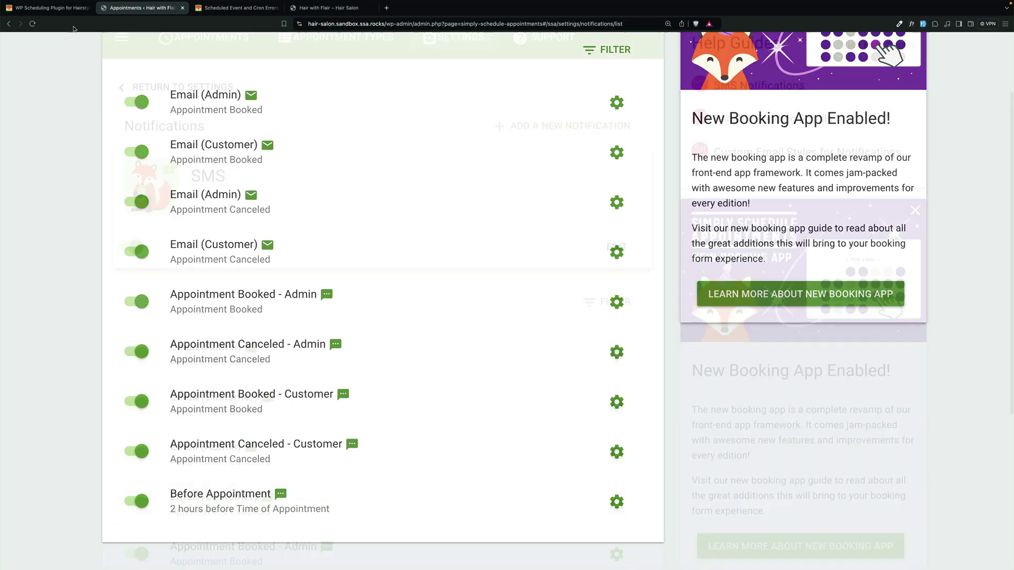
{"action": "scroll", "coordinate": [316, 376], "scroll_direction": "down", "scroll_amount": 3}
{"action": "scroll", "coordinate": [316, 376], "scroll_direction": "down", "scroll_amount": 4}
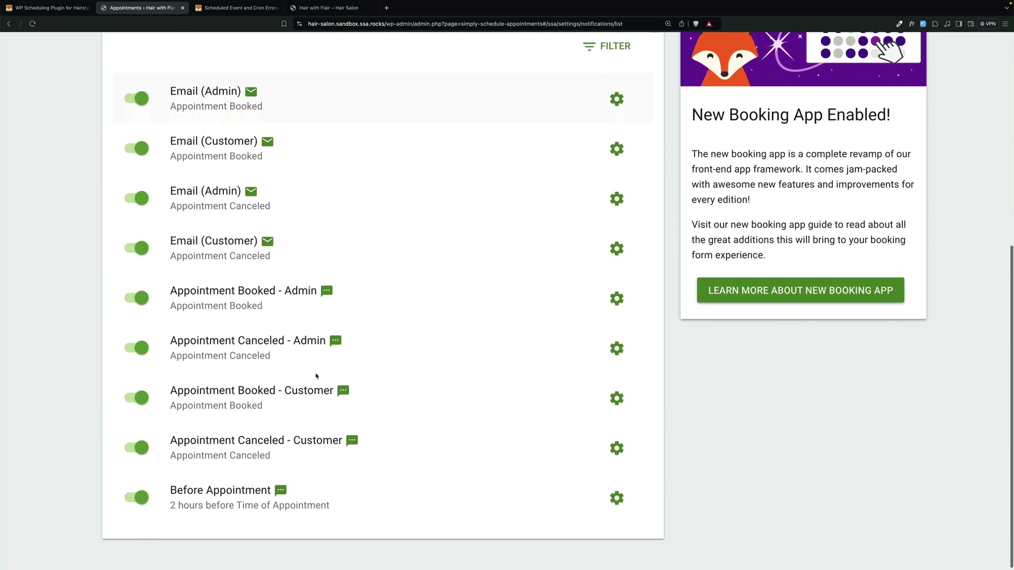
{"action": "scroll", "coordinate": [317, 353], "scroll_direction": "up", "scroll_amount": 8}
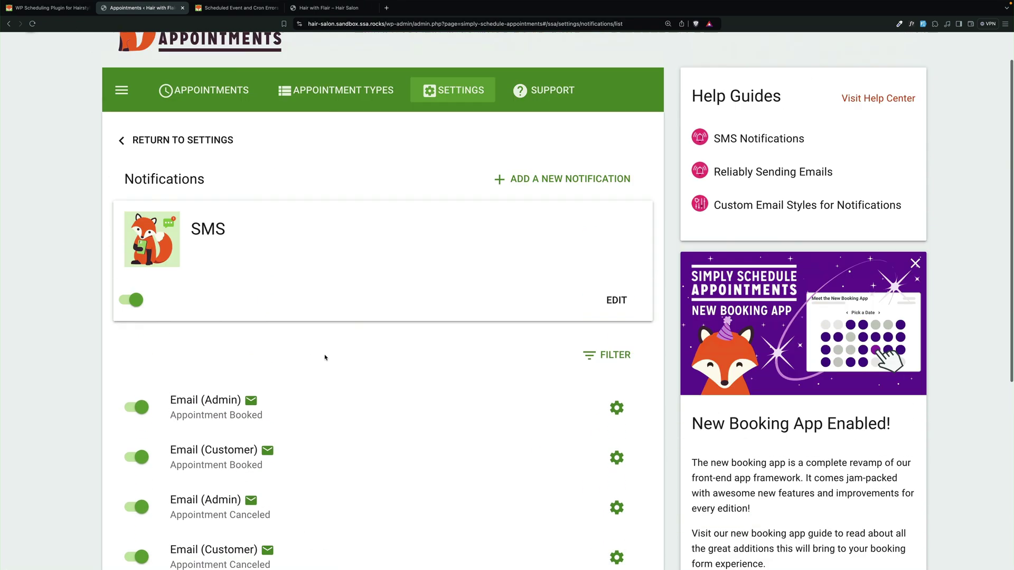
Step: Open the Men's Cut appointment type and examine its team member requirement and the team members who accept it
{"action": "left_click", "coordinate": [351, 138]}
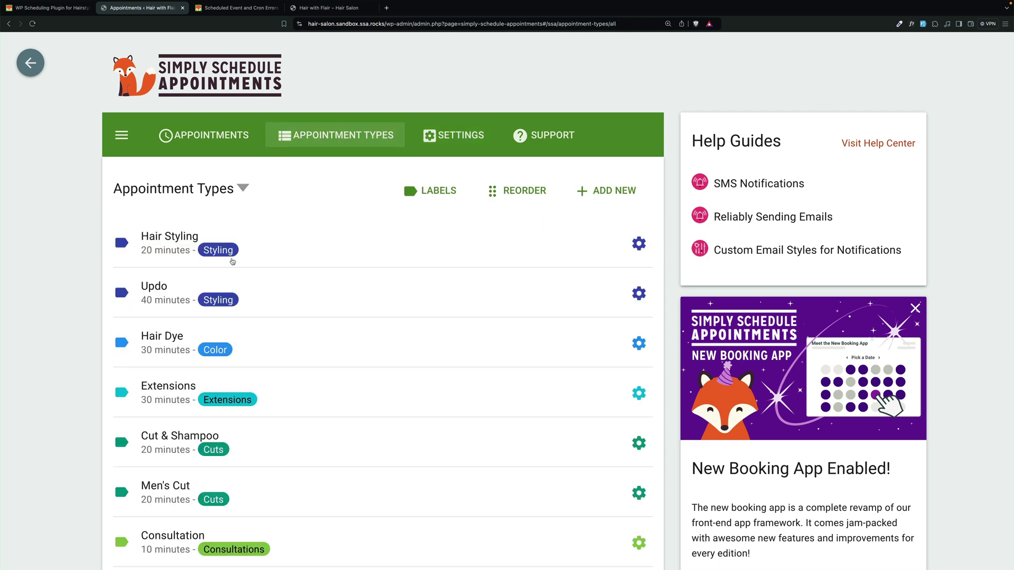
{"action": "scroll", "coordinate": [309, 491], "scroll_direction": "down", "scroll_amount": 2}
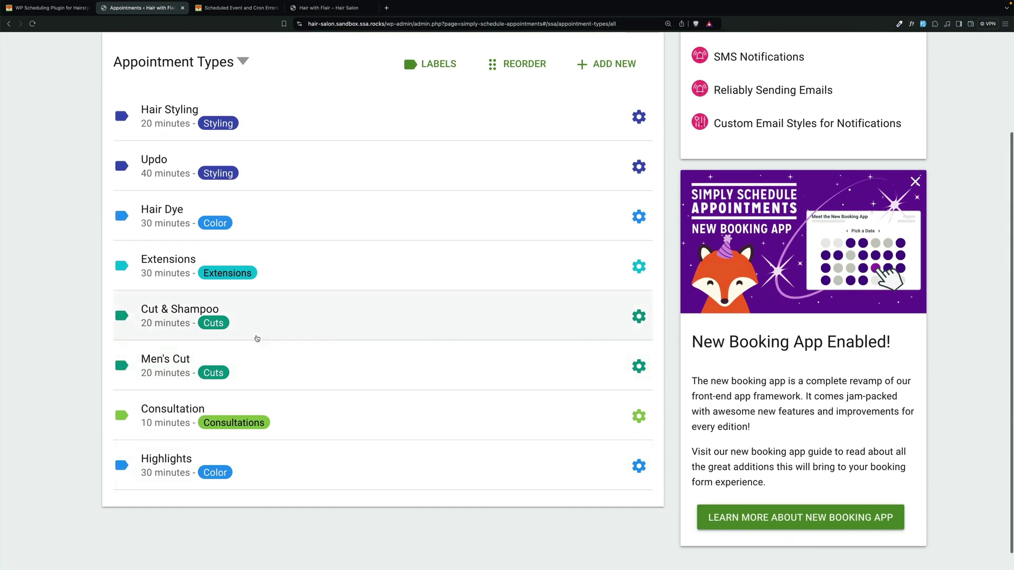
{"action": "left_click", "coordinate": [256, 365]}
{"action": "scroll", "coordinate": [268, 471], "scroll_direction": "down", "scroll_amount": 5}
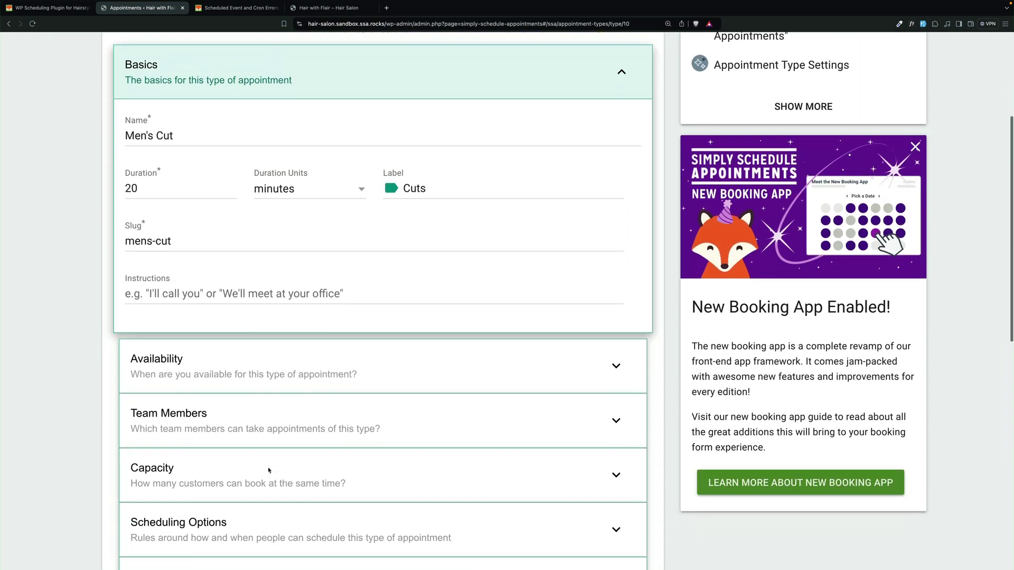
{"action": "left_click", "coordinate": [243, 350]}
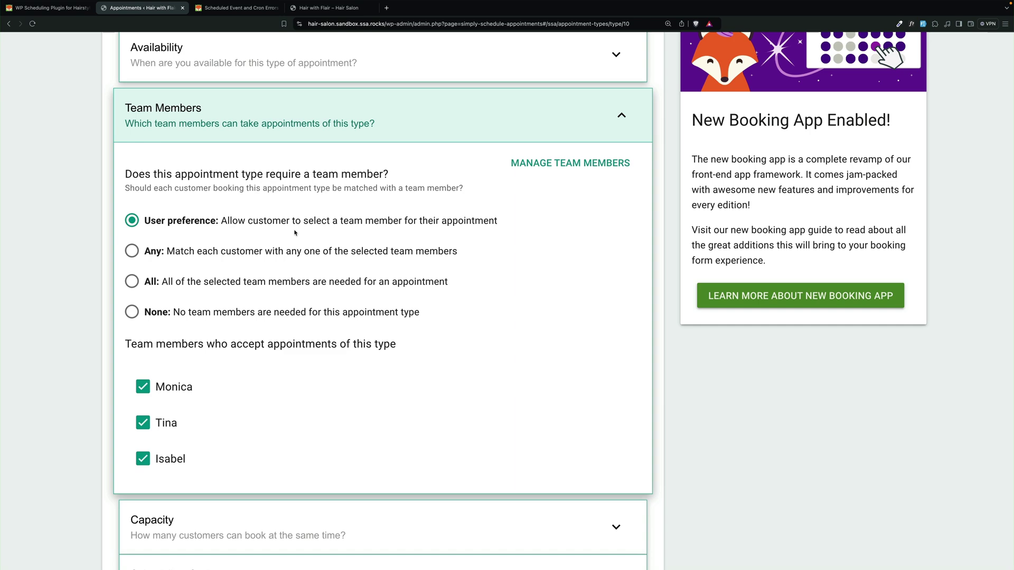
{"action": "scroll", "coordinate": [231, 433], "scroll_direction": "up", "scroll_amount": 5}
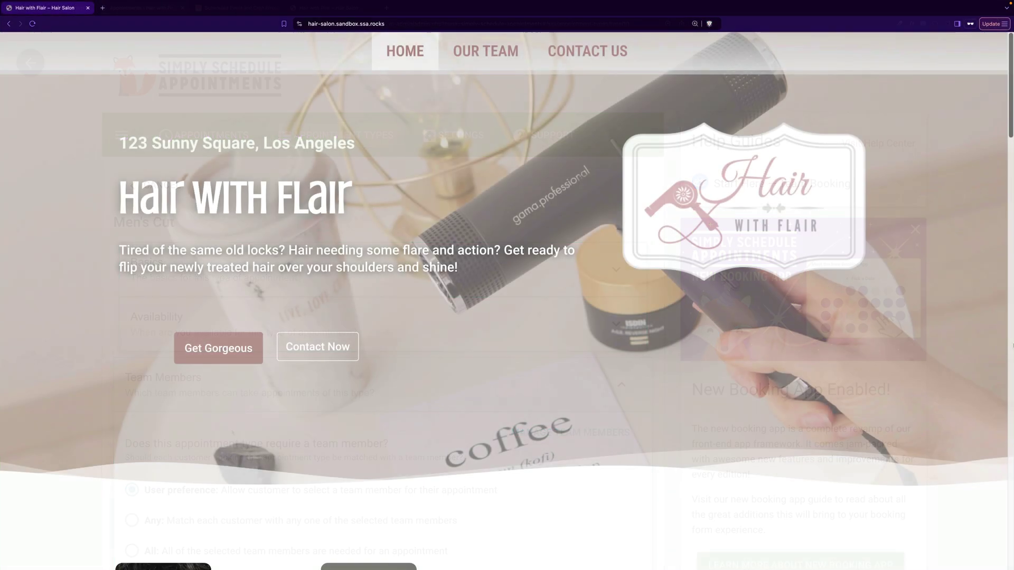
Step: View the salon's public home page from its introduction down to the services and the Book an Appointment section
{"action": "scroll", "coordinate": [507, 301], "scroll_direction": "down", "scroll_amount": 10}
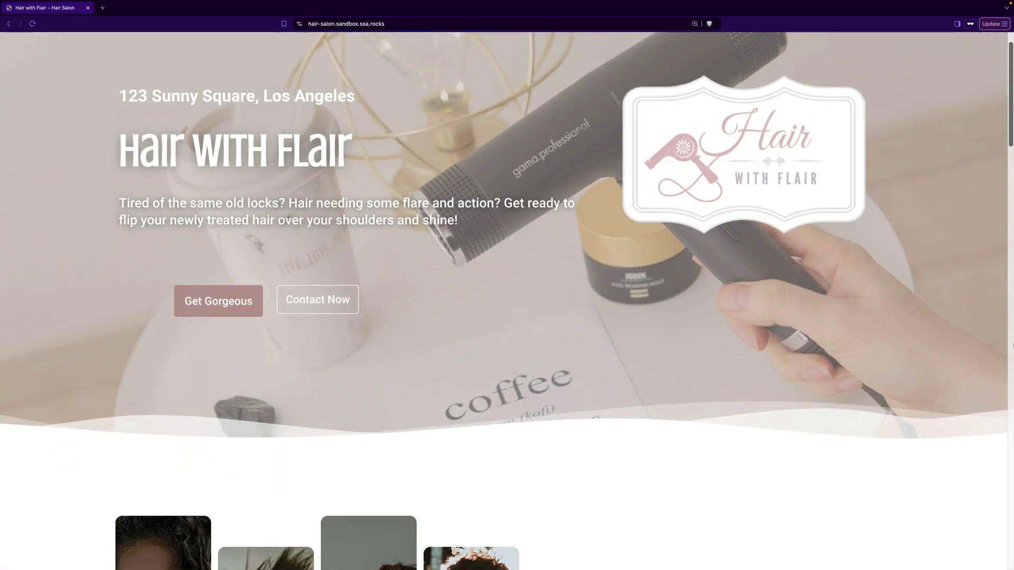
{"action": "scroll", "coordinate": [507, 302], "scroll_direction": "down", "scroll_amount": 12}
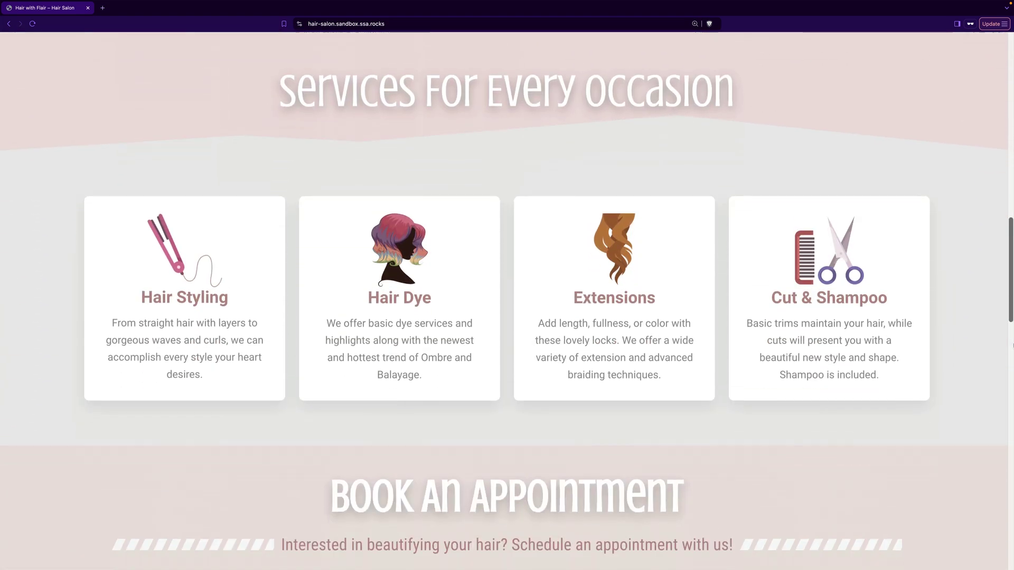